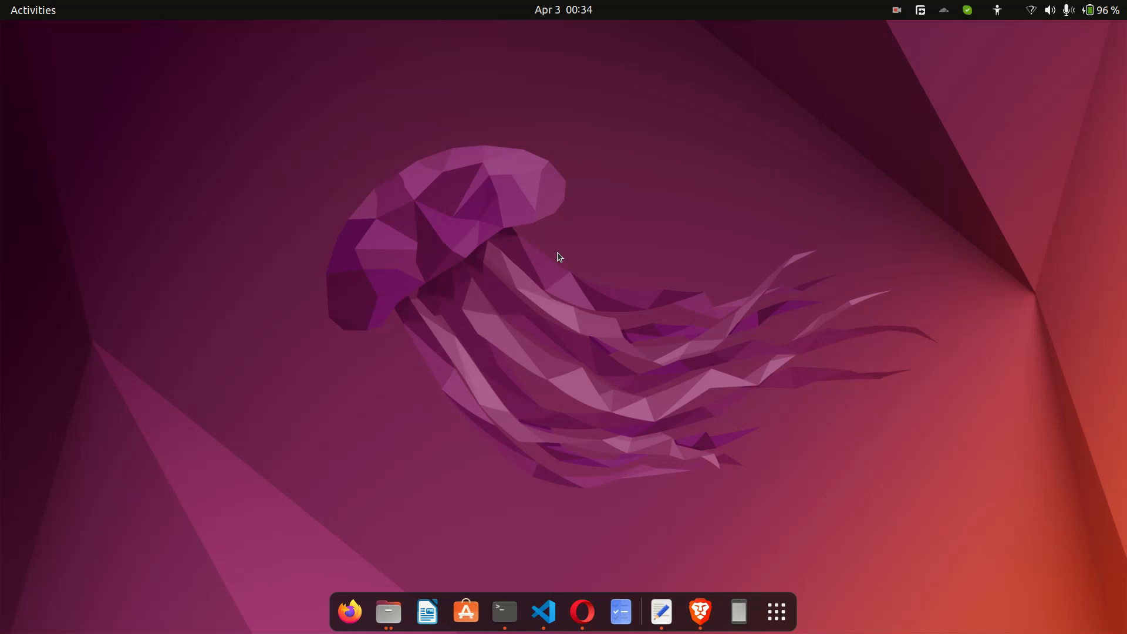
- Switch to the Brave browser and view the HandBrake website's address and its download option at handbrake.fr
{"action": "left_click", "coordinate": [700, 612]}
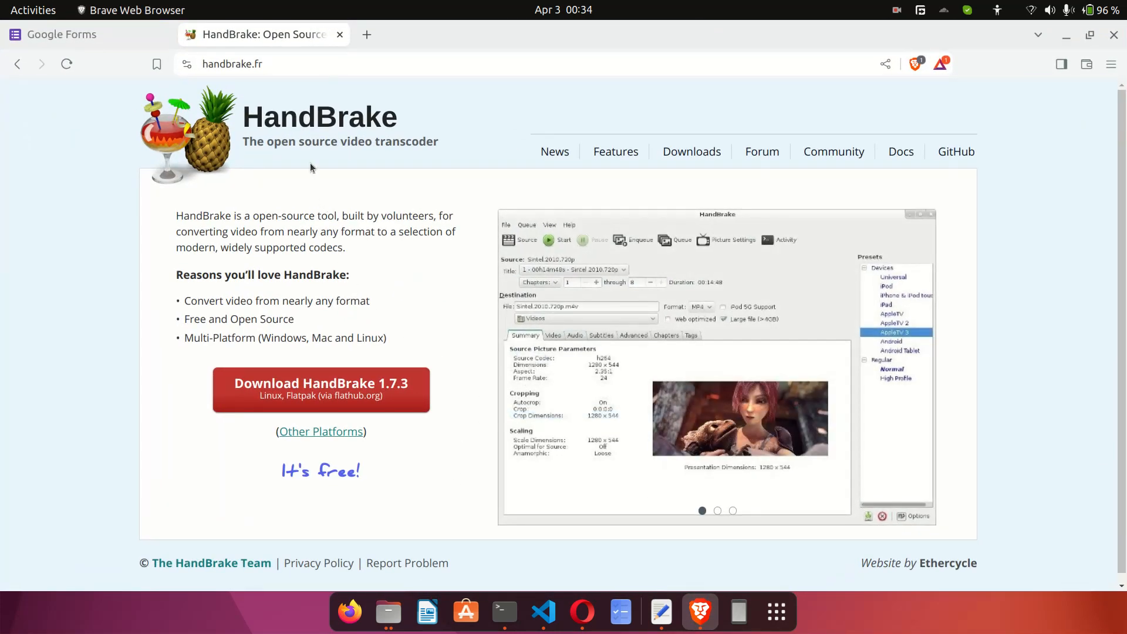
{"action": "left_click", "coordinate": [252, 61]}
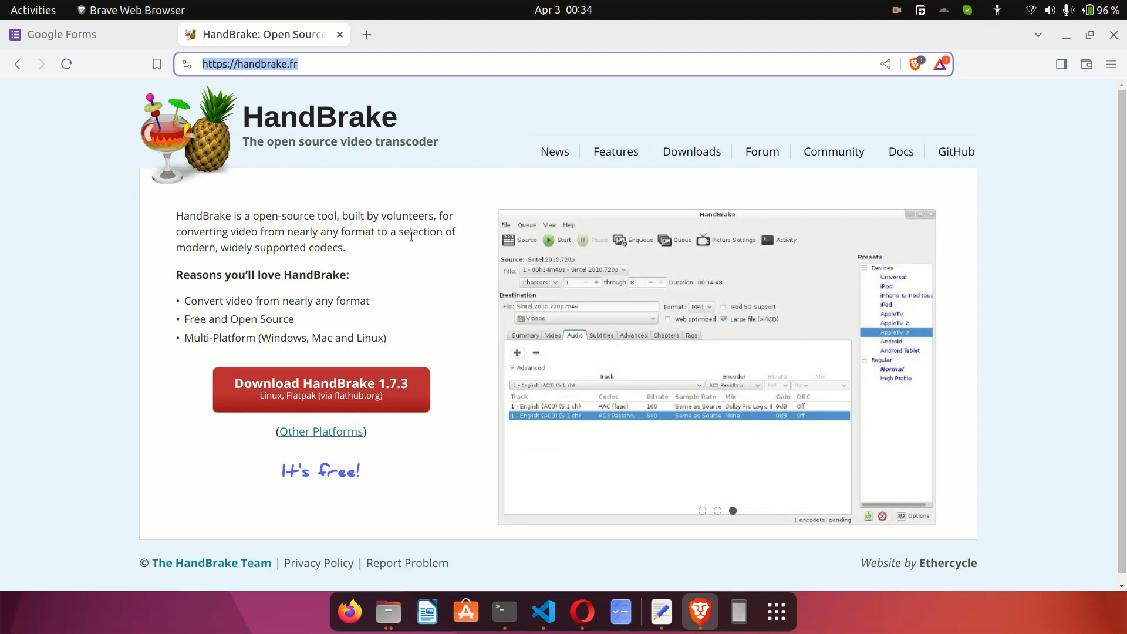
{"action": "left_click", "coordinate": [412, 236]}
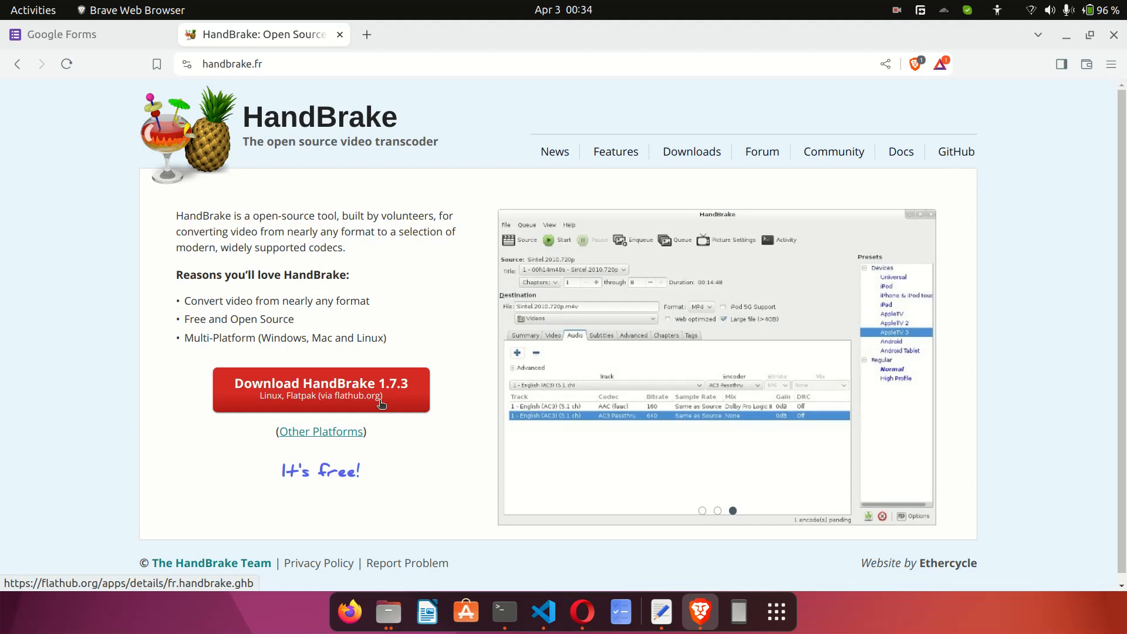
- Search the installed applications for handbrake and launch HandBrake
{"action": "key", "text": "super"}
{"action": "type", "text": "hand"}
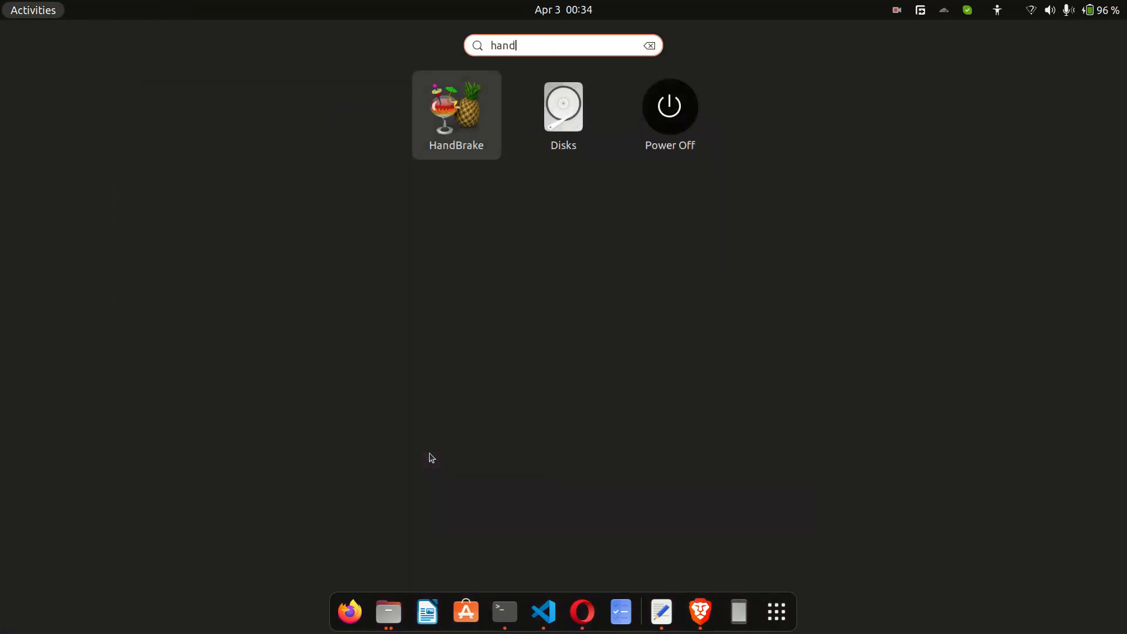
{"action": "type", "text": "brake"}
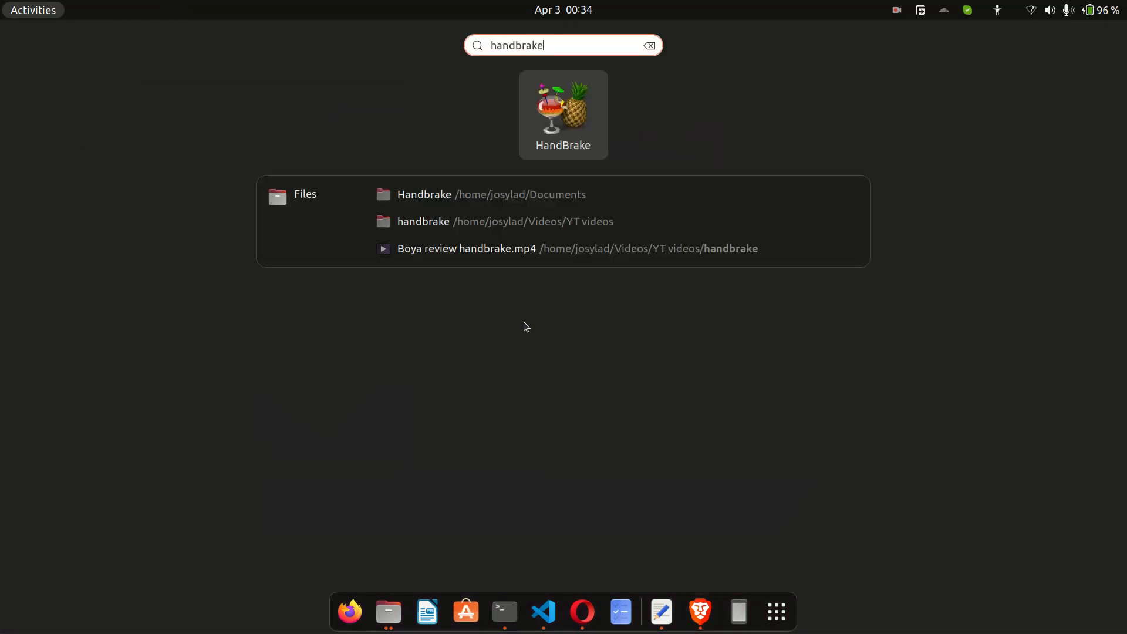
{"action": "left_click", "coordinate": [545, 122]}
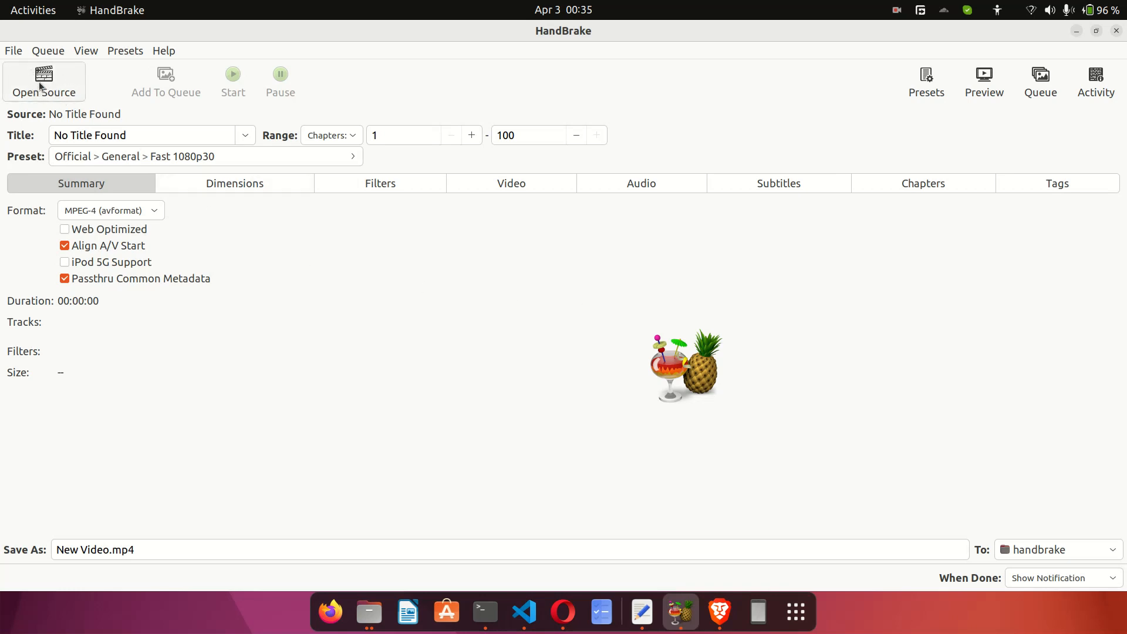
{"action": "left_click", "coordinate": [13, 51]}
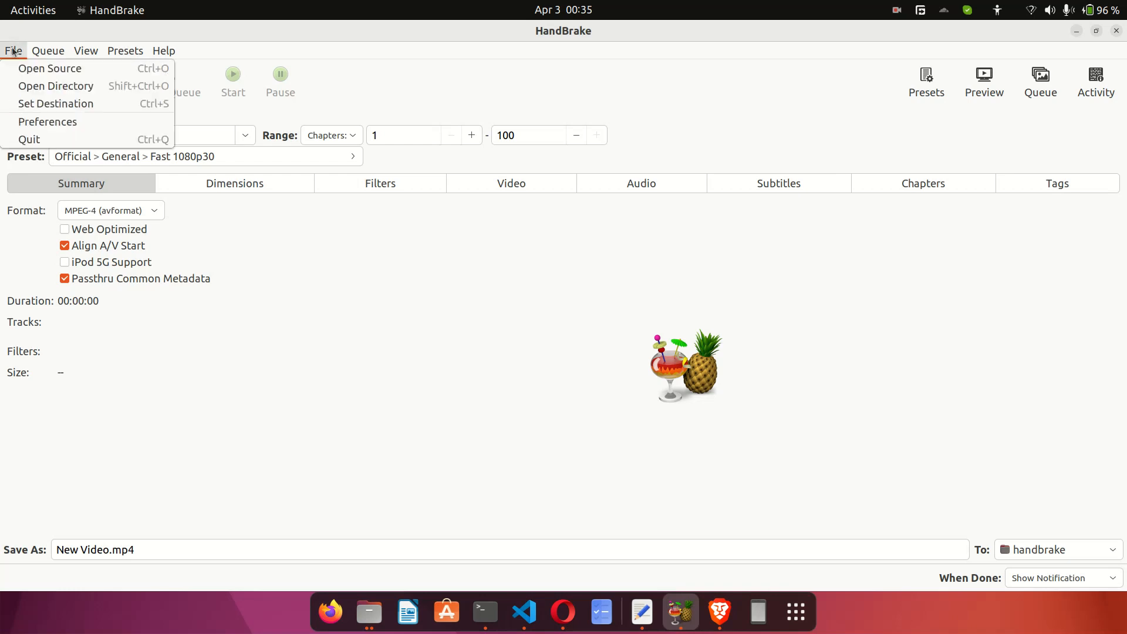
{"action": "mouse_move", "coordinate": [41, 53]}
{"action": "left_click", "coordinate": [200, 204]}
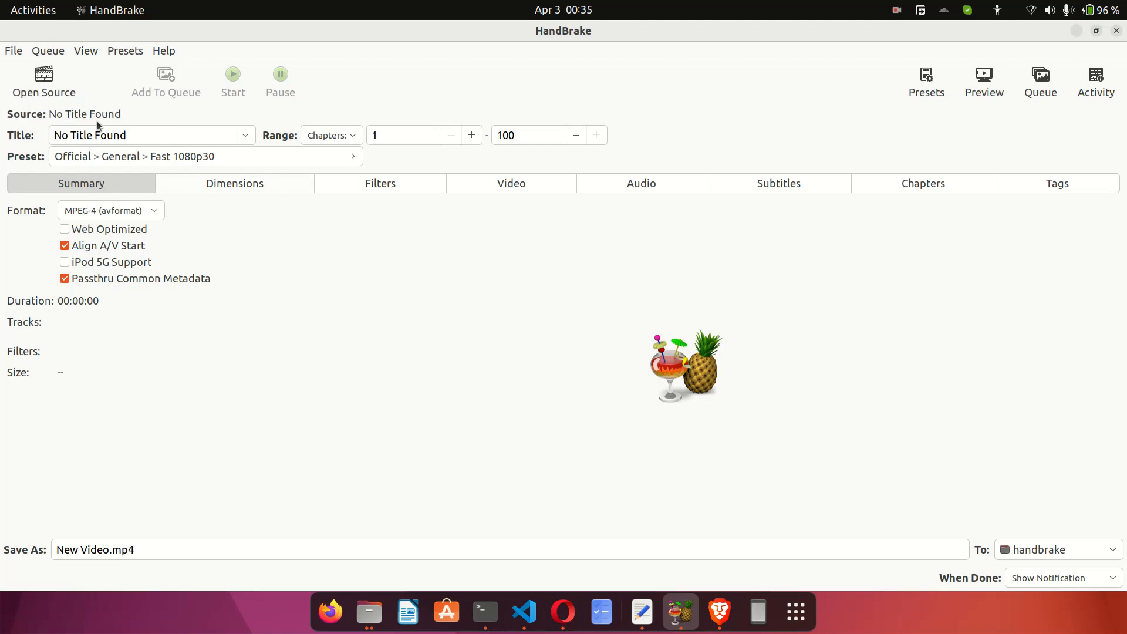
- Open the video "remove video bg.mp4" from the handbrake folder as the source
{"action": "left_click", "coordinate": [52, 88]}
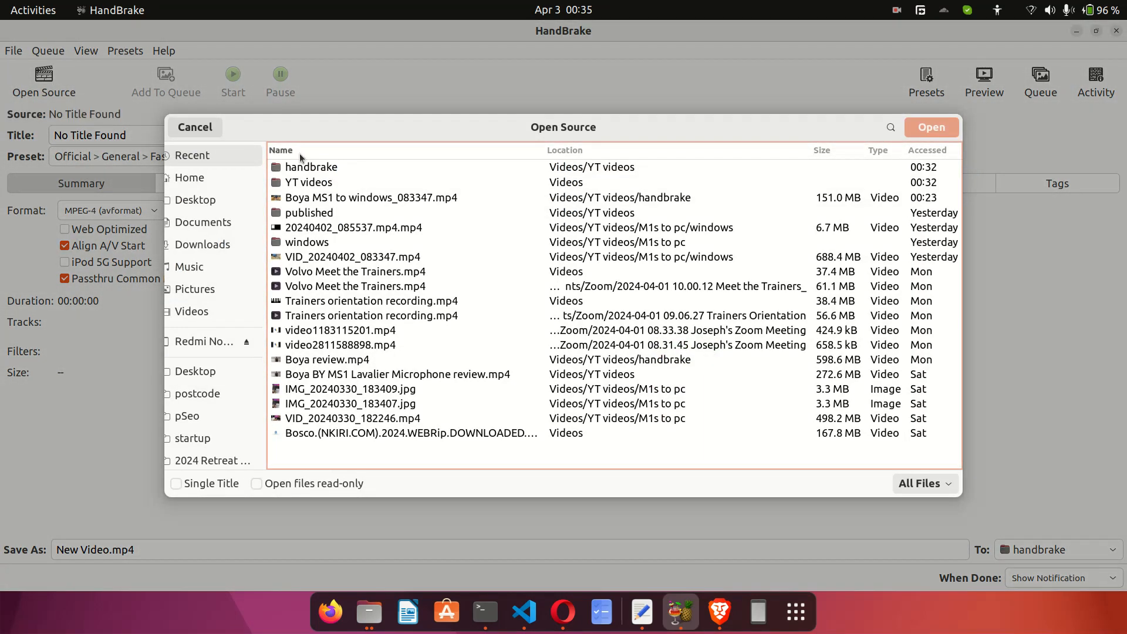
{"action": "double_click", "coordinate": [309, 167]}
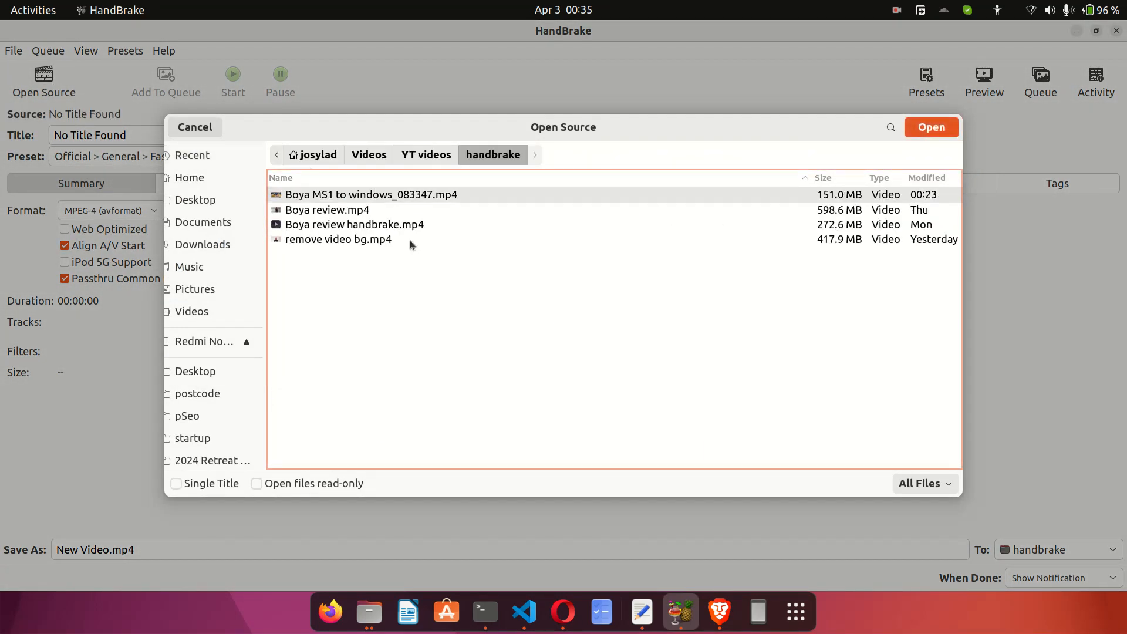
{"action": "left_click", "coordinate": [372, 246]}
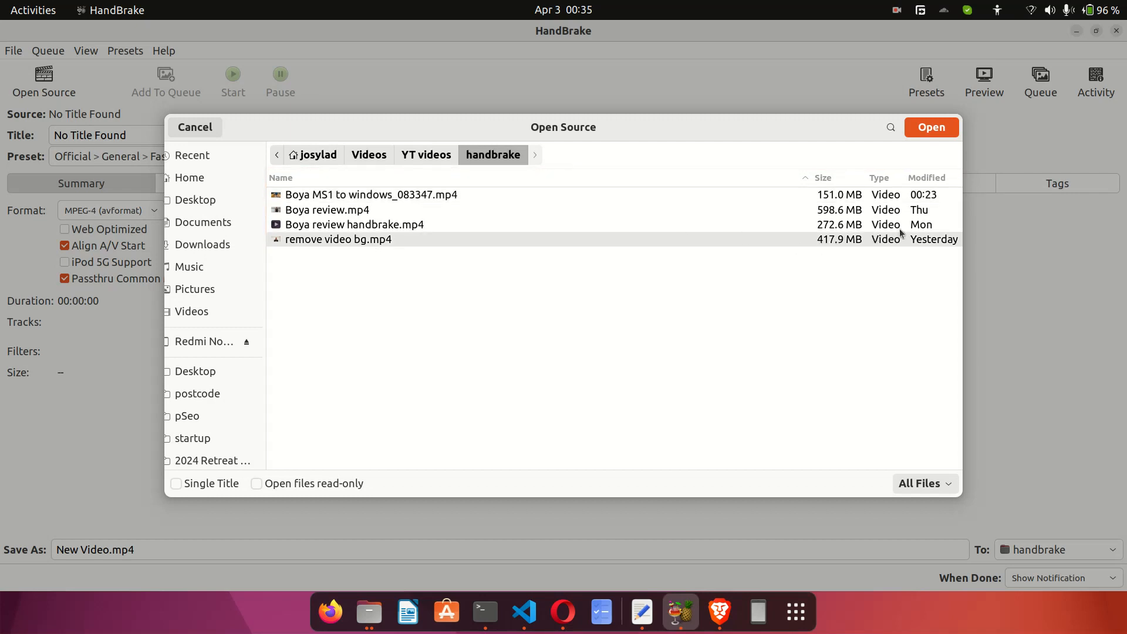
{"action": "left_click", "coordinate": [928, 132]}
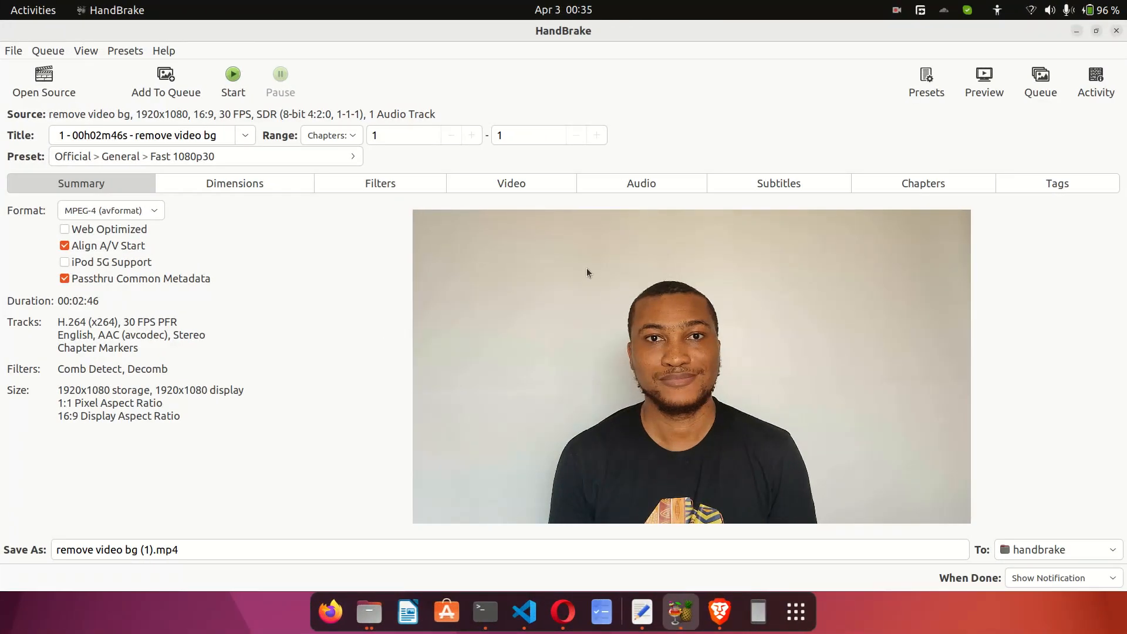
- Browse the available encoding presets, including the General and Matroska groups, and expand the Devices group
{"action": "left_click", "coordinate": [338, 165]}
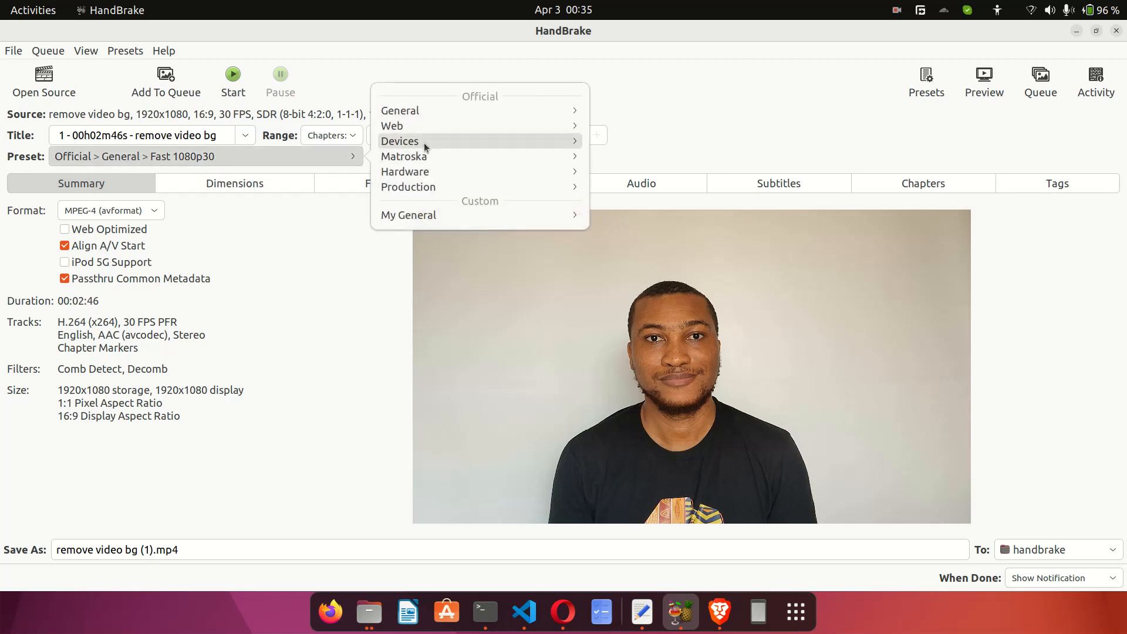
{"action": "left_click", "coordinate": [817, 106]}
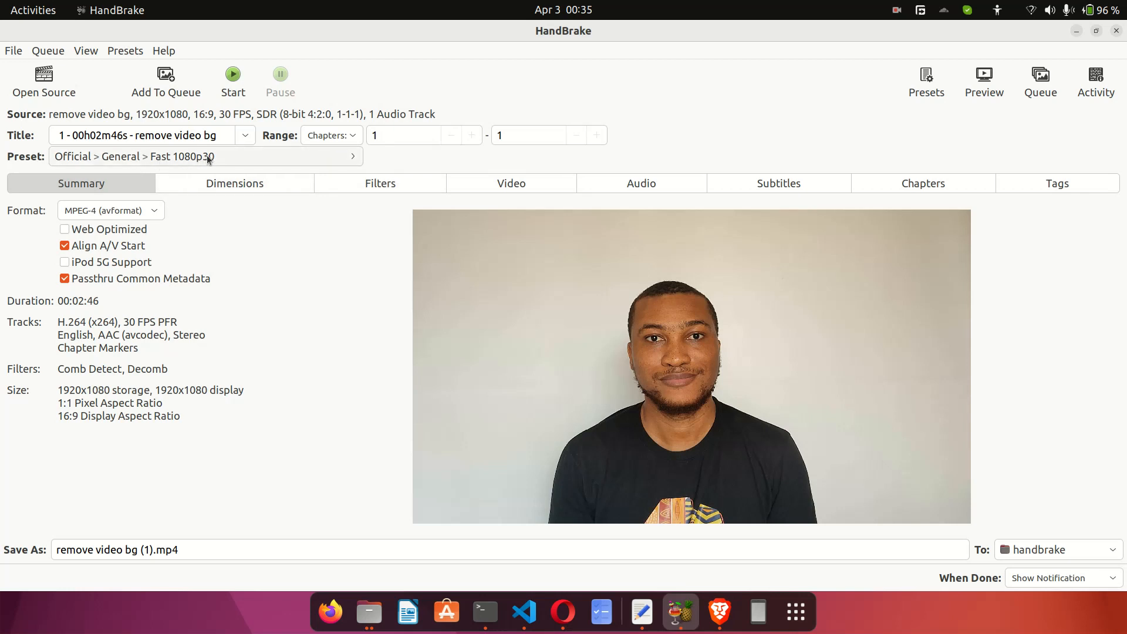
{"action": "left_click", "coordinate": [932, 89]}
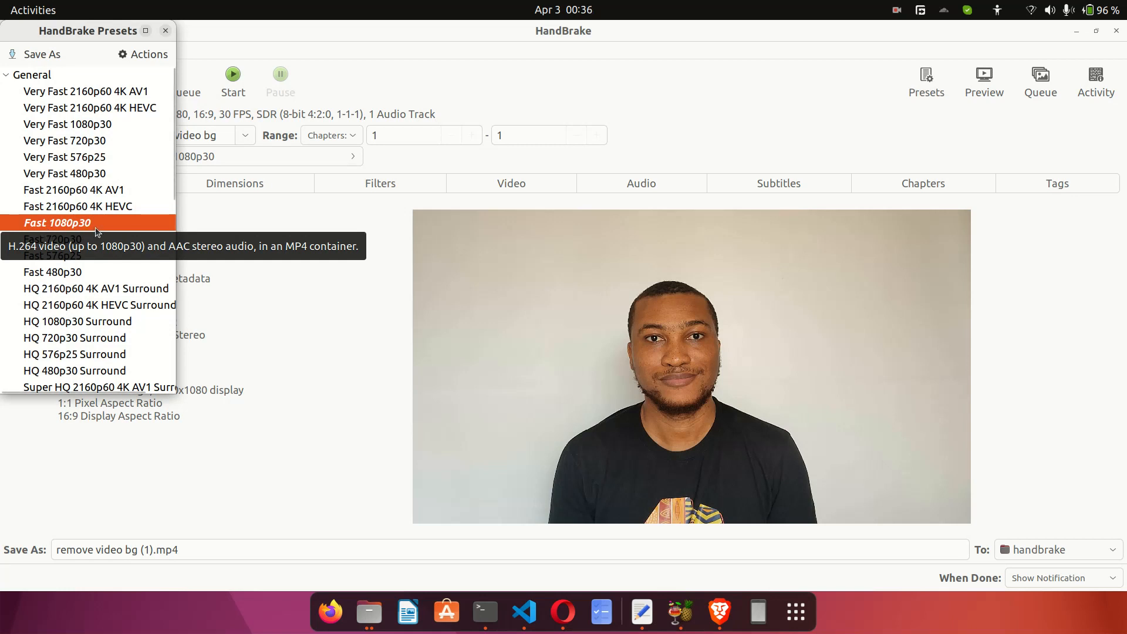
{"action": "scroll", "coordinate": [100, 235], "scroll_direction": "down", "scroll_amount": 5}
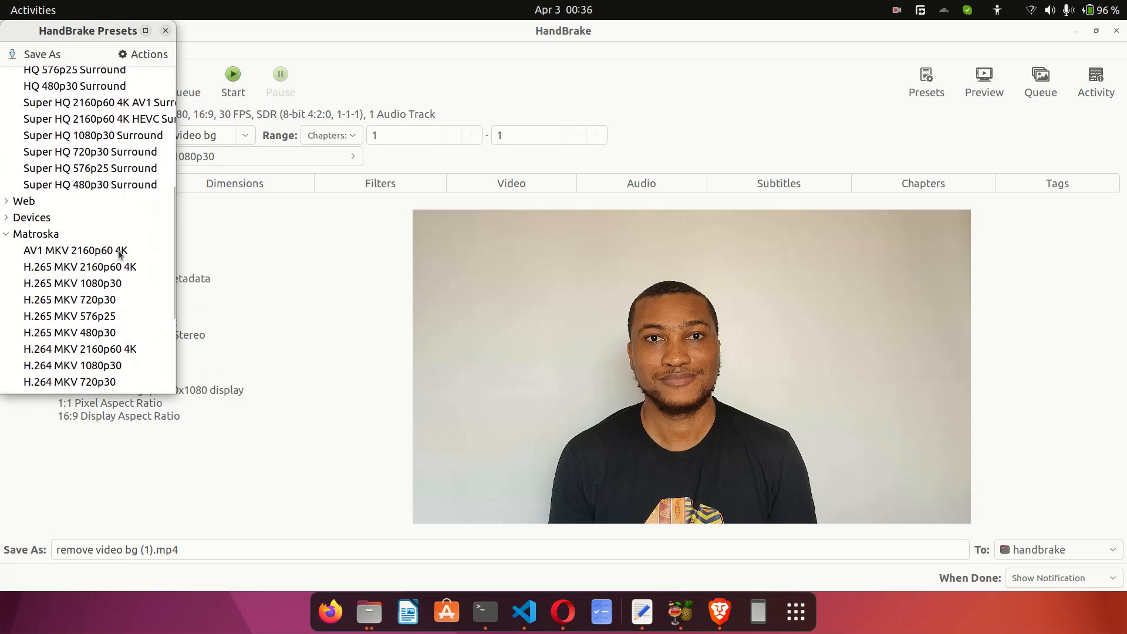
{"action": "scroll", "coordinate": [120, 254], "scroll_direction": "down", "scroll_amount": 3}
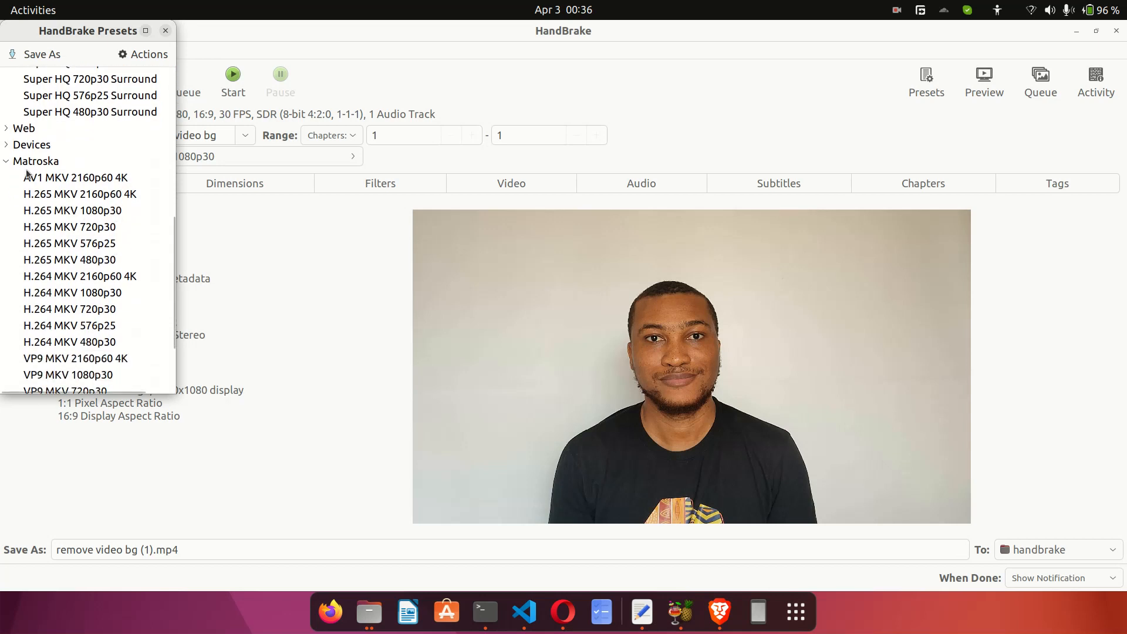
{"action": "left_click", "coordinate": [13, 145]}
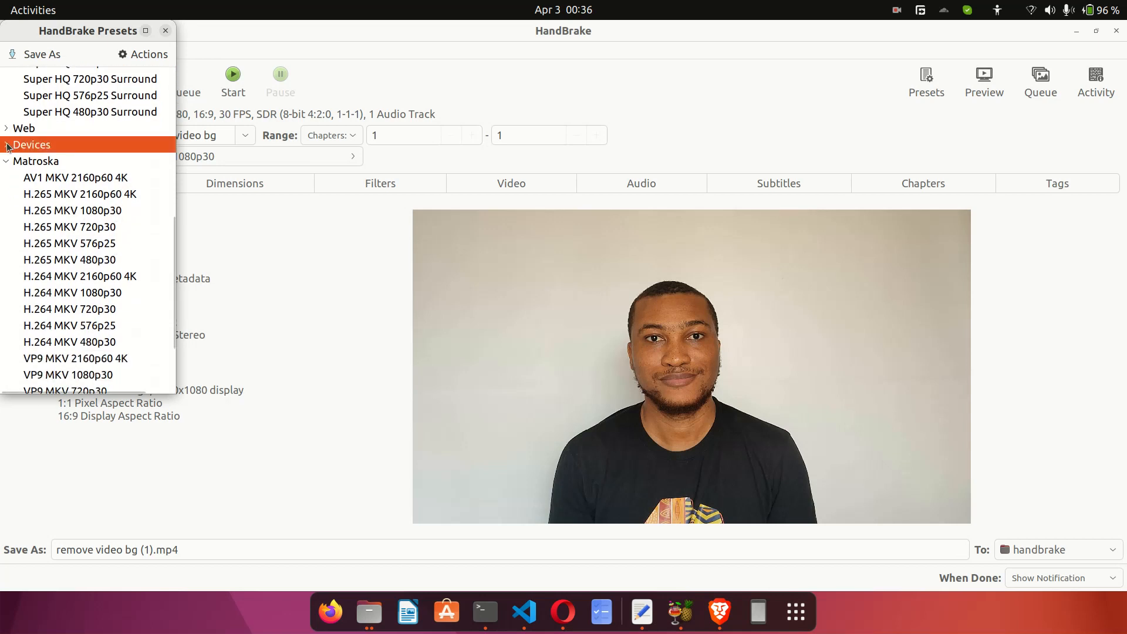
{"action": "left_click", "coordinate": [7, 145]}
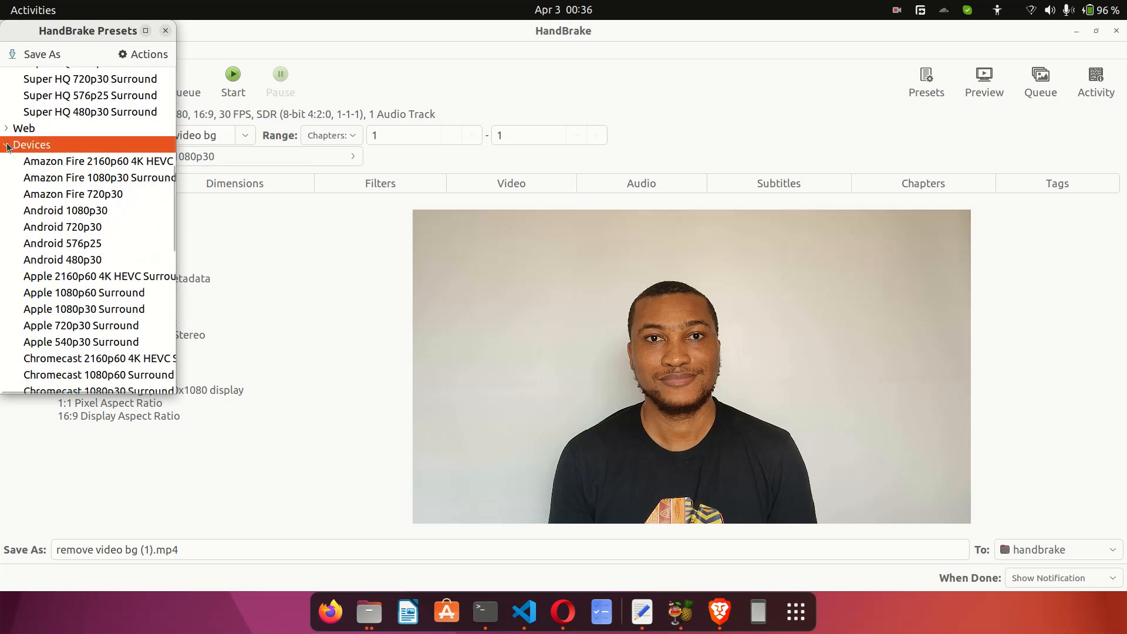
- Try the Amazon Fire 2160p60 4K HEVC Surround preset and look through the other device presets
{"action": "left_click", "coordinate": [73, 163]}
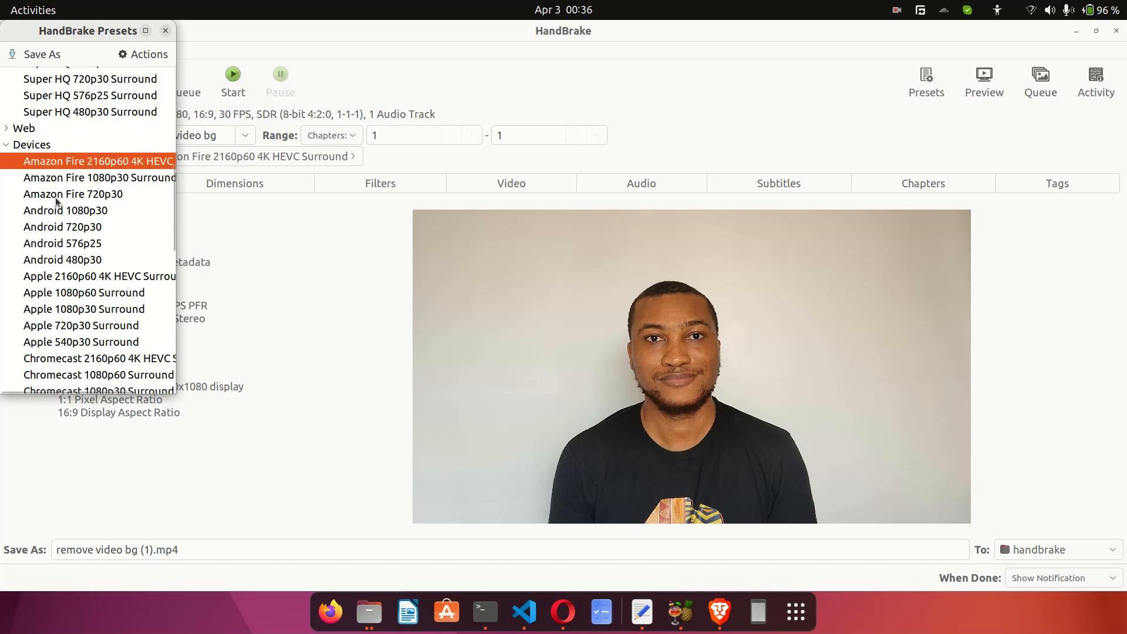
{"action": "scroll", "coordinate": [85, 250], "scroll_direction": "down", "scroll_amount": 3}
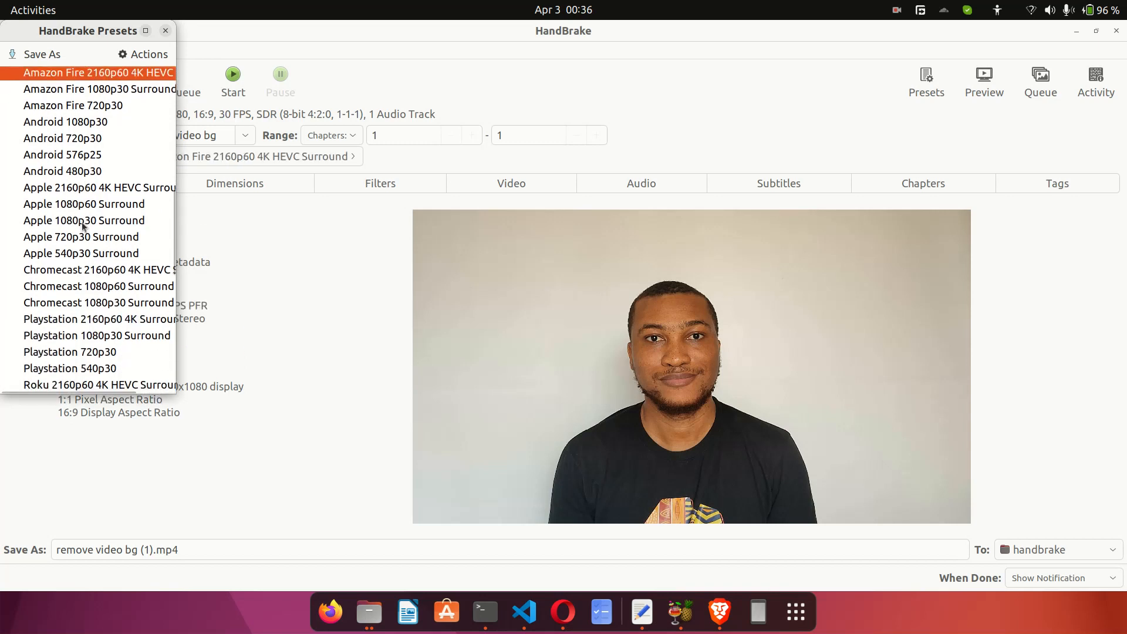
{"action": "scroll", "coordinate": [83, 226], "scroll_direction": "down", "scroll_amount": 3}
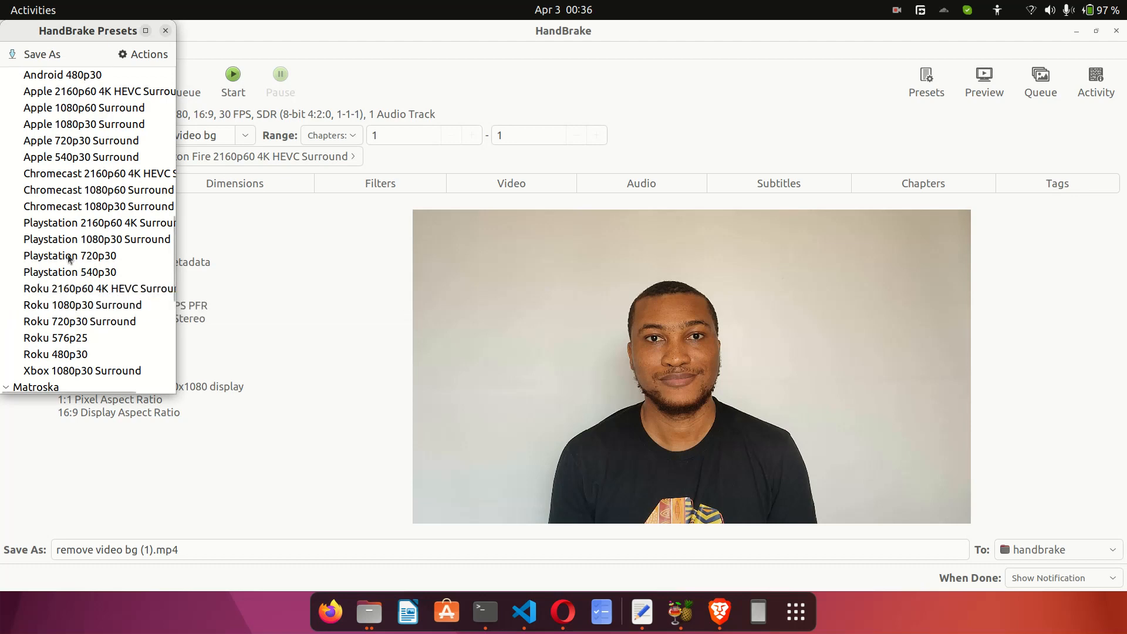
{"action": "scroll", "coordinate": [64, 252], "scroll_direction": "up", "scroll_amount": 15}
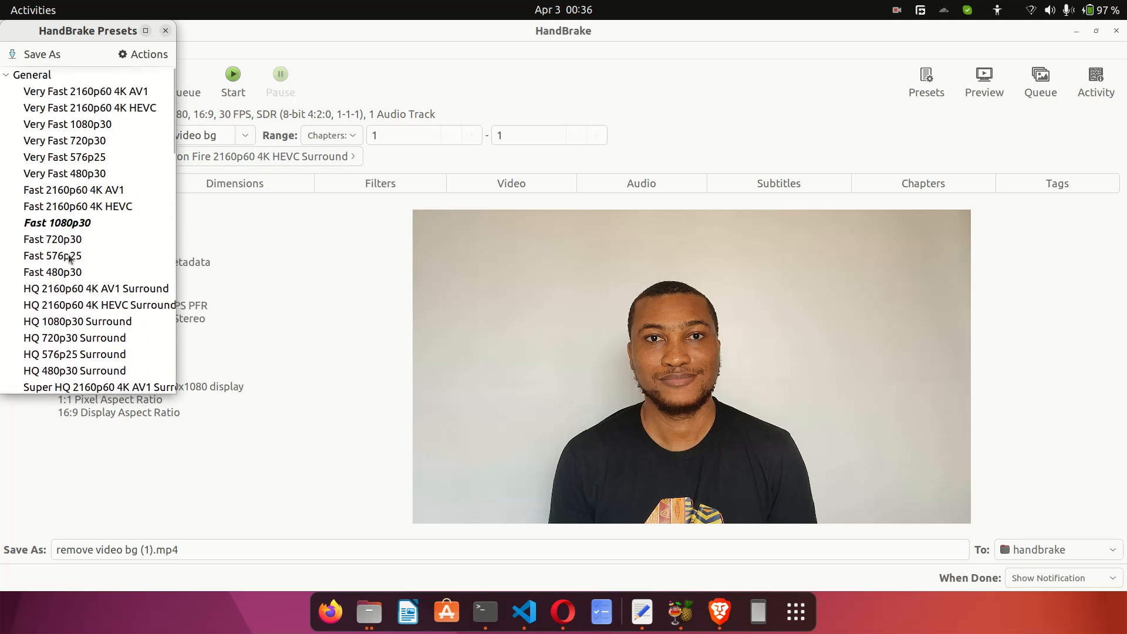
- Select the Fast 1080p30 preset from the General group and return to the main window
{"action": "left_click", "coordinate": [51, 227]}
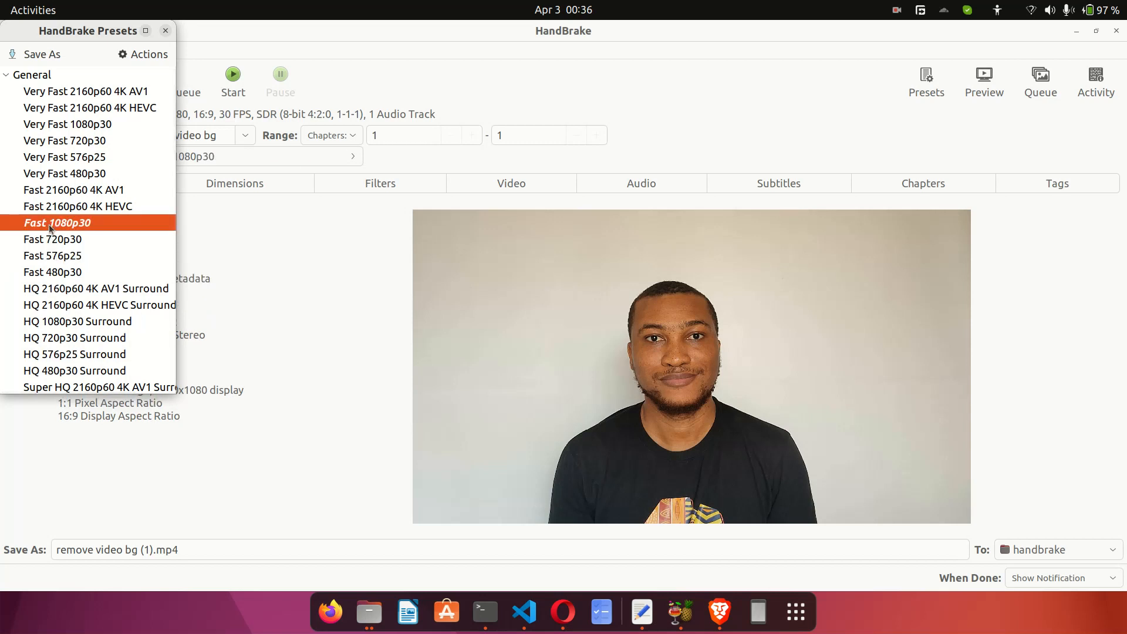
{"action": "left_click", "coordinate": [236, 229]}
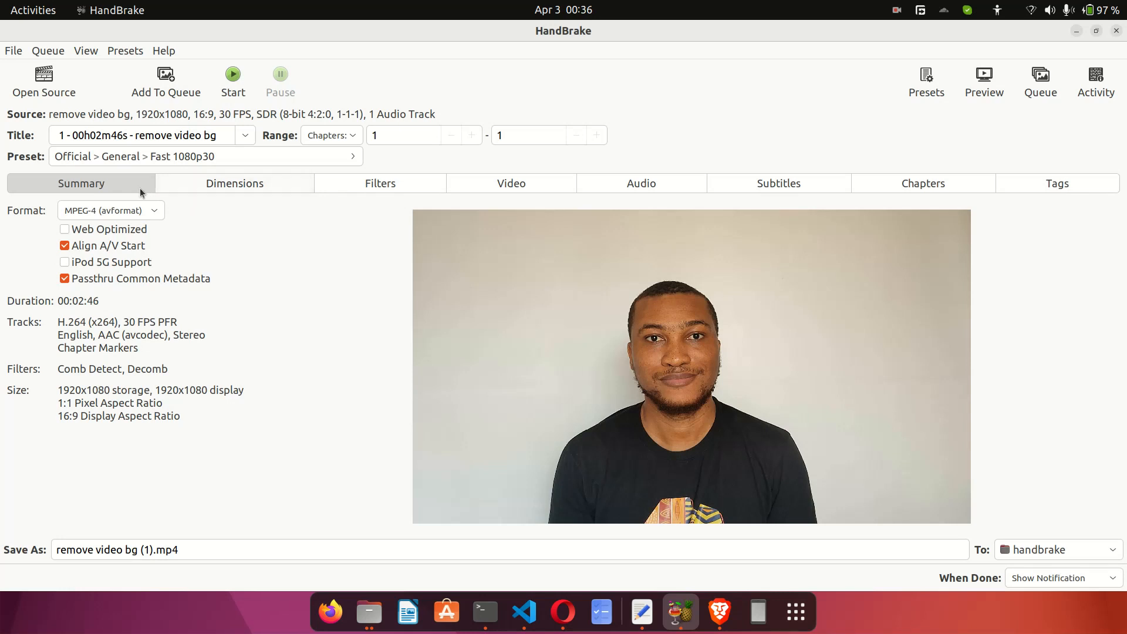
- Set the video encoder to H.264 (x264) and the framerate to Same as source
{"action": "left_click", "coordinate": [505, 186]}
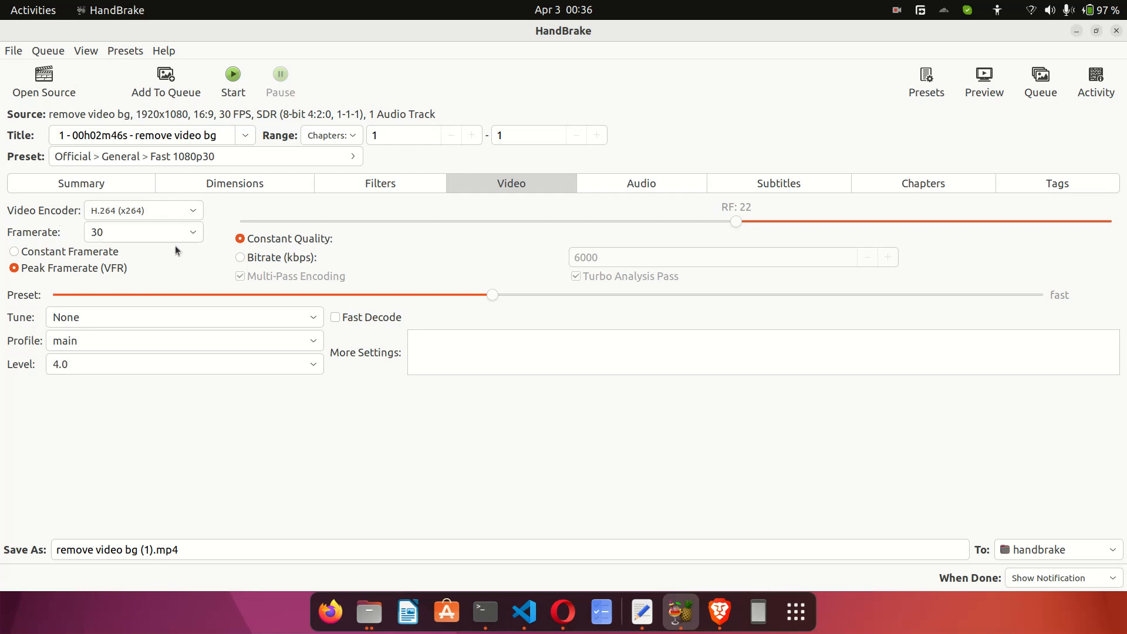
{"action": "left_click", "coordinate": [113, 215]}
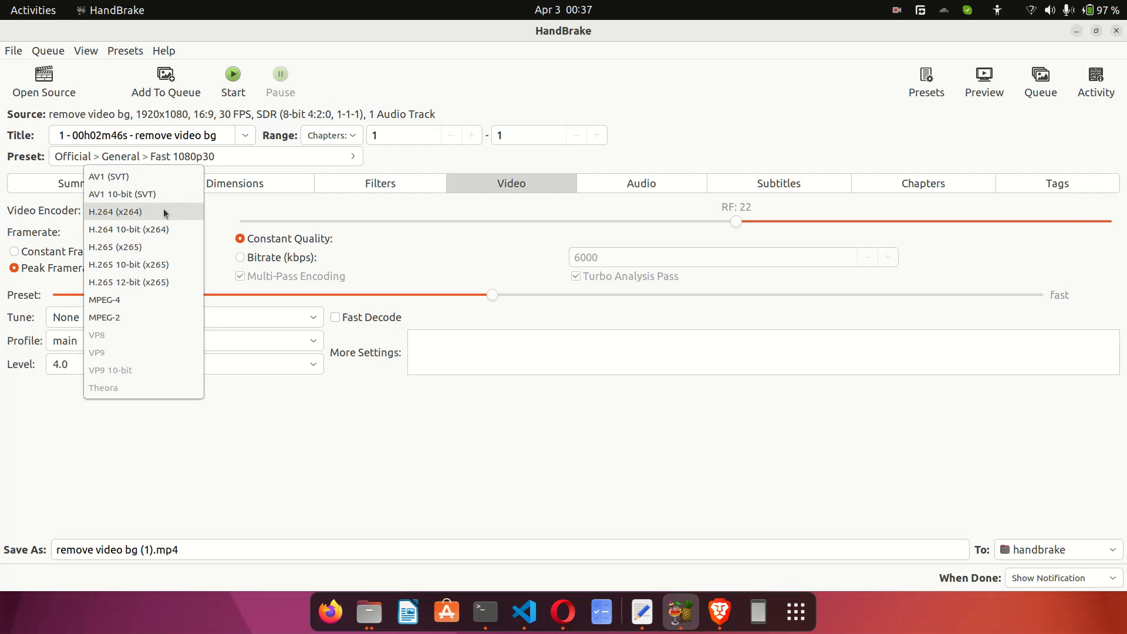
{"action": "left_click", "coordinate": [139, 213]}
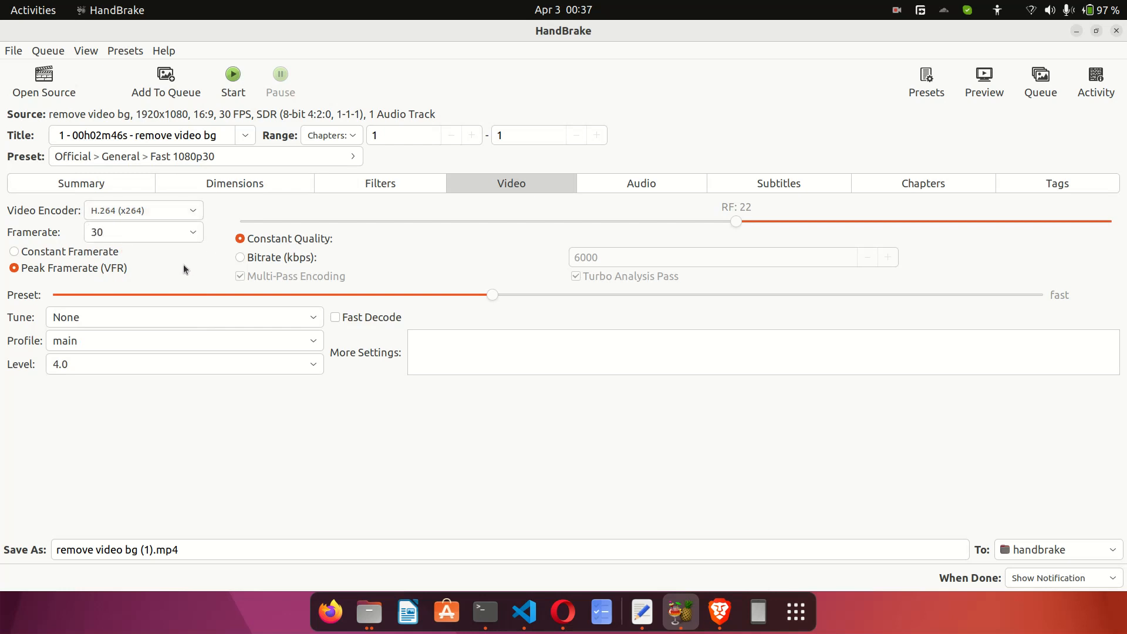
{"action": "left_click", "coordinate": [137, 233]}
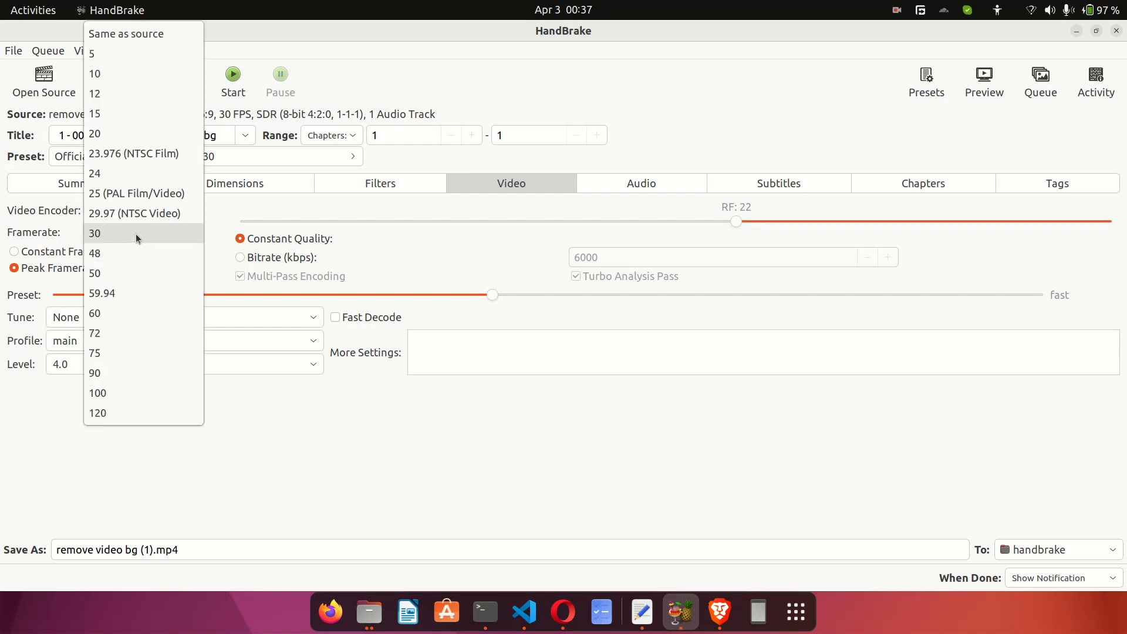
{"action": "left_click", "coordinate": [148, 40]}
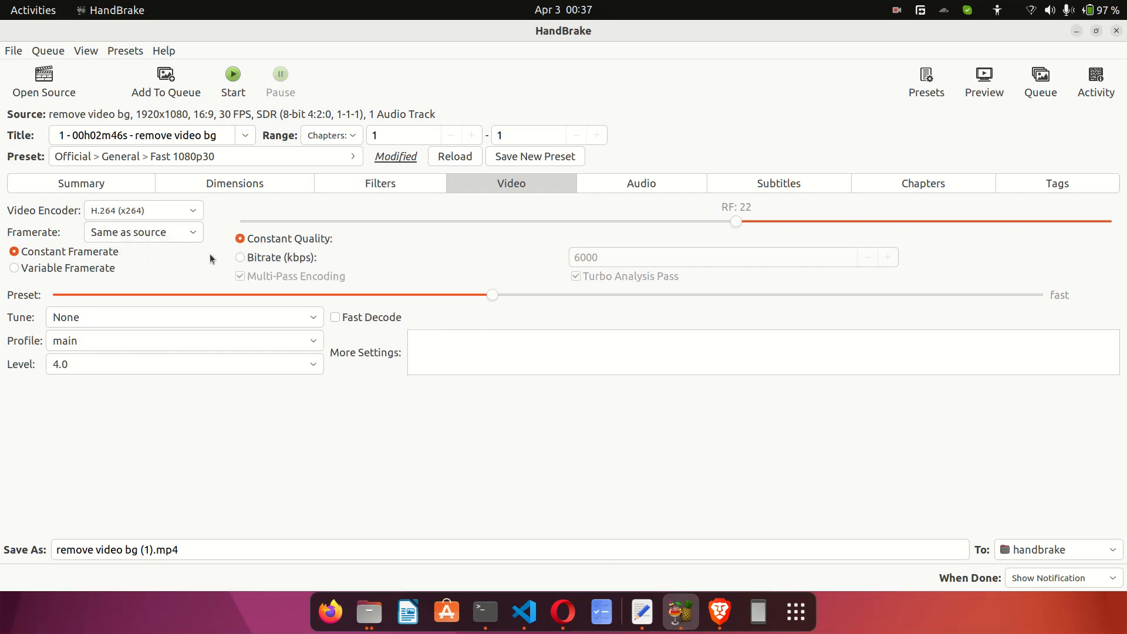
- Review the audio, subtitle, chapter, tag and dimension settings for the output video
{"action": "left_click", "coordinate": [643, 188]}
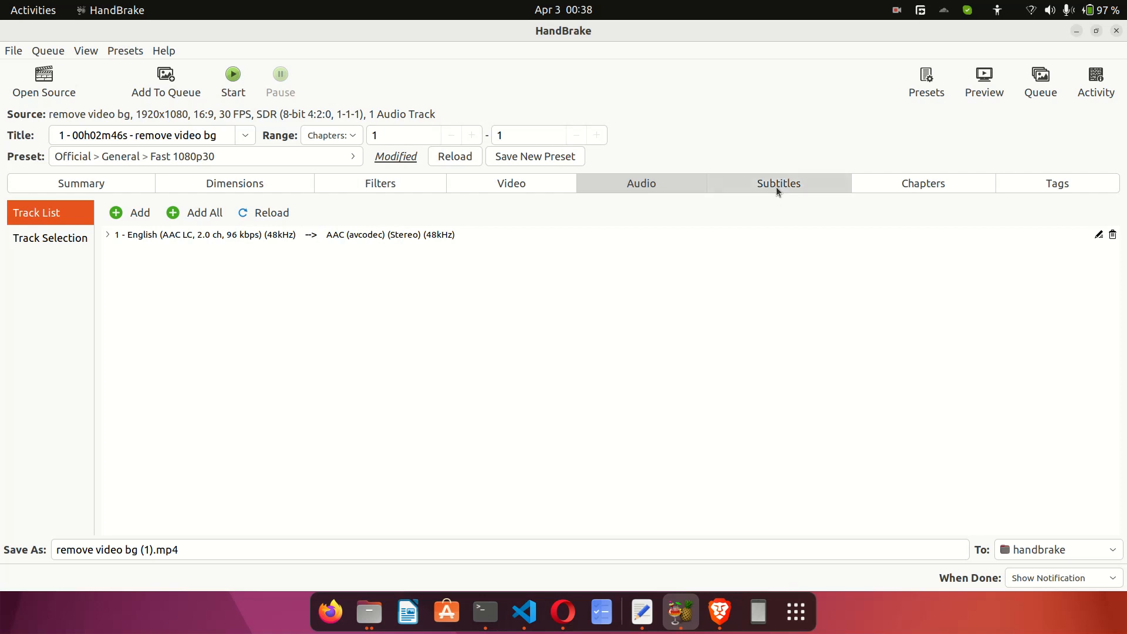
{"action": "left_click", "coordinate": [808, 182]}
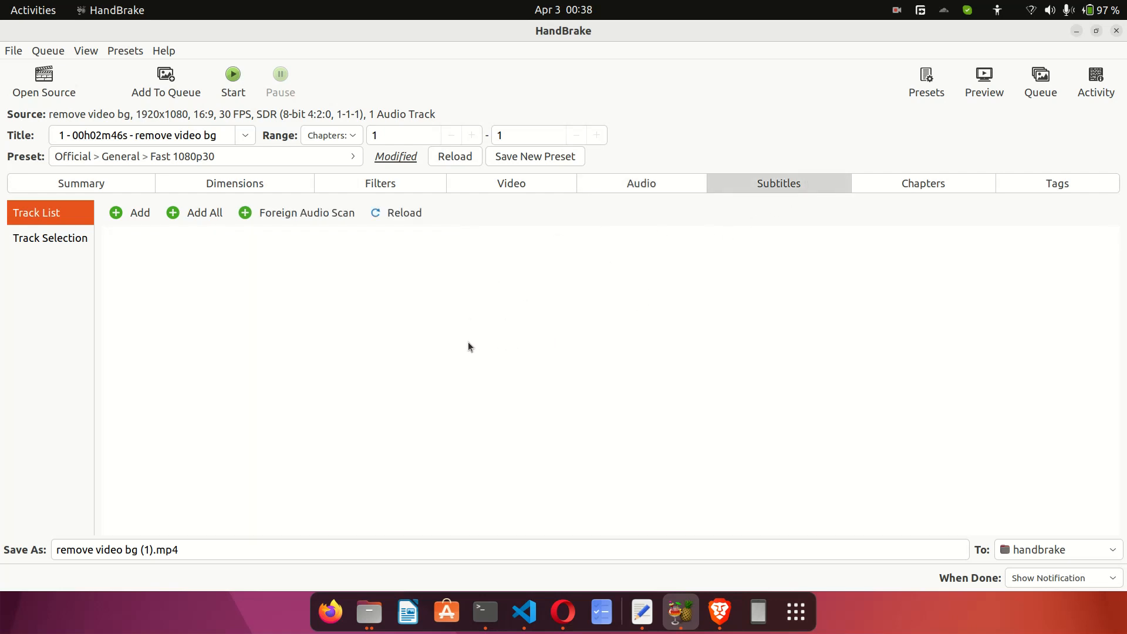
{"action": "left_click", "coordinate": [928, 184]}
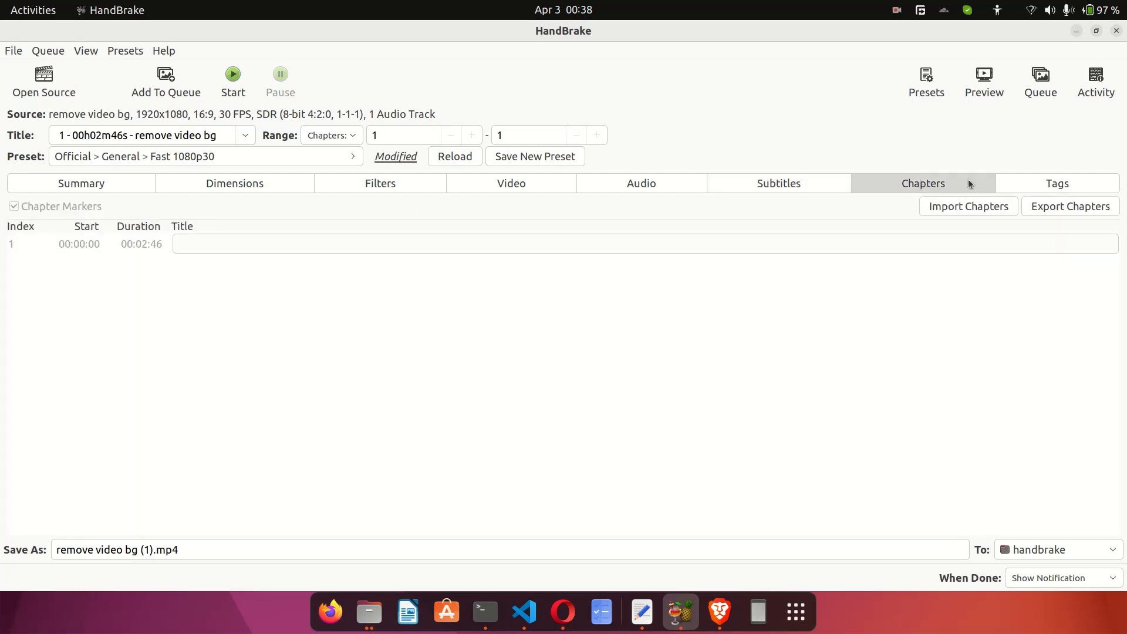
{"action": "left_click", "coordinate": [1028, 180]}
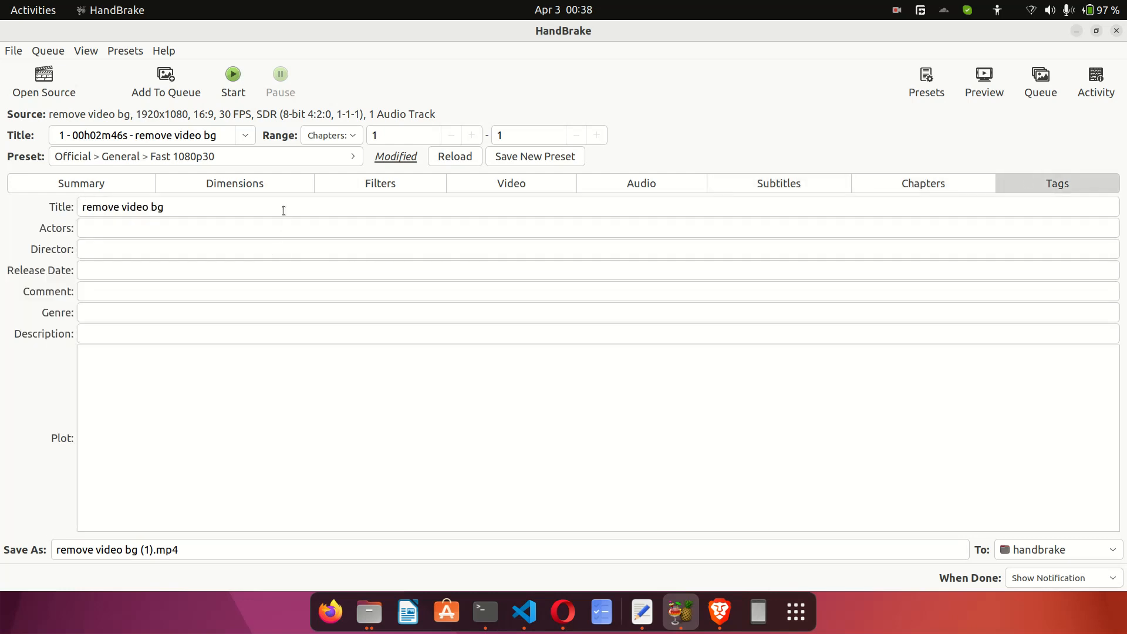
{"action": "left_click", "coordinate": [250, 184]}
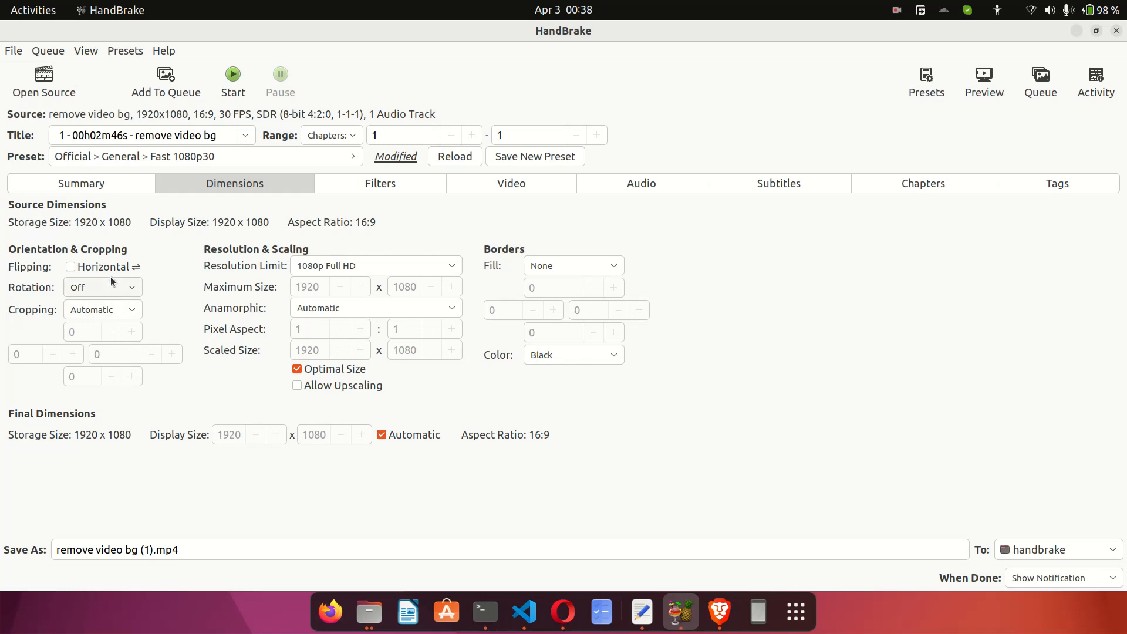
- Check the cropping choices and keep the resolution limit at 1080p Full HD
{"action": "left_click", "coordinate": [130, 311]}
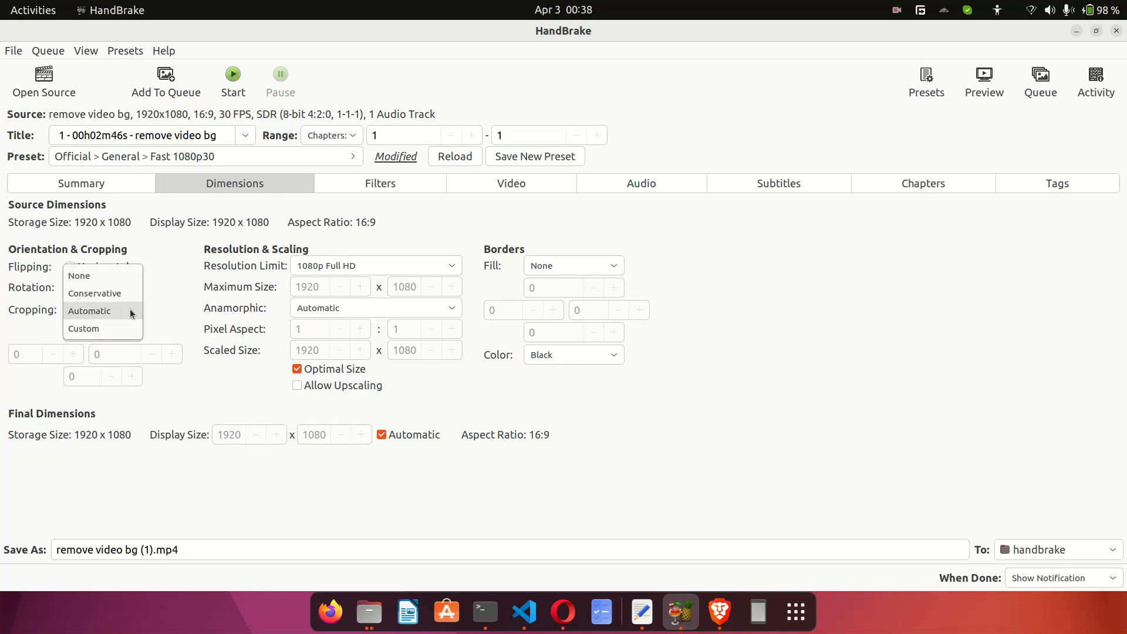
{"action": "left_click", "coordinate": [177, 310]}
{"action": "left_click", "coordinate": [345, 267]}
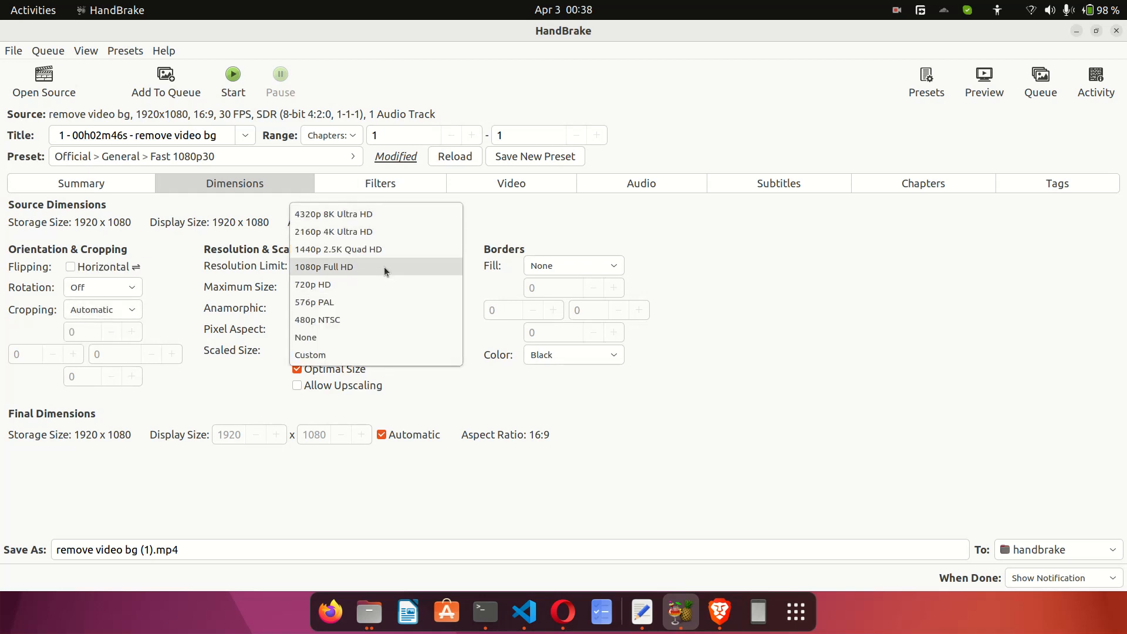
{"action": "left_click", "coordinate": [329, 269]}
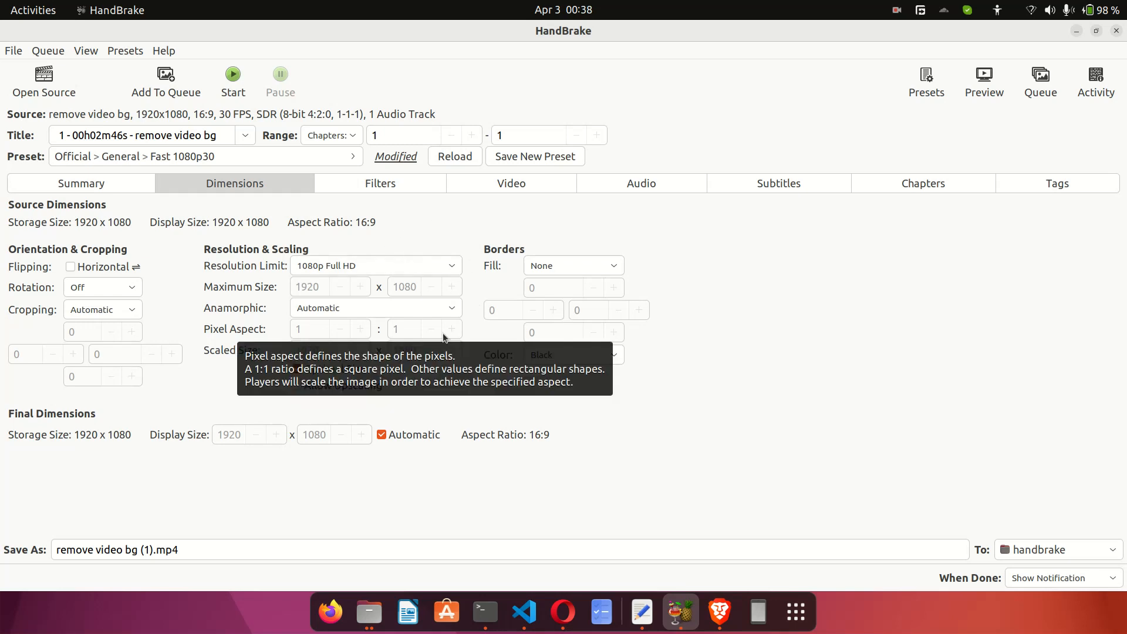
- Review the filter and video settings and return to the output summary
{"action": "left_click", "coordinate": [387, 186]}
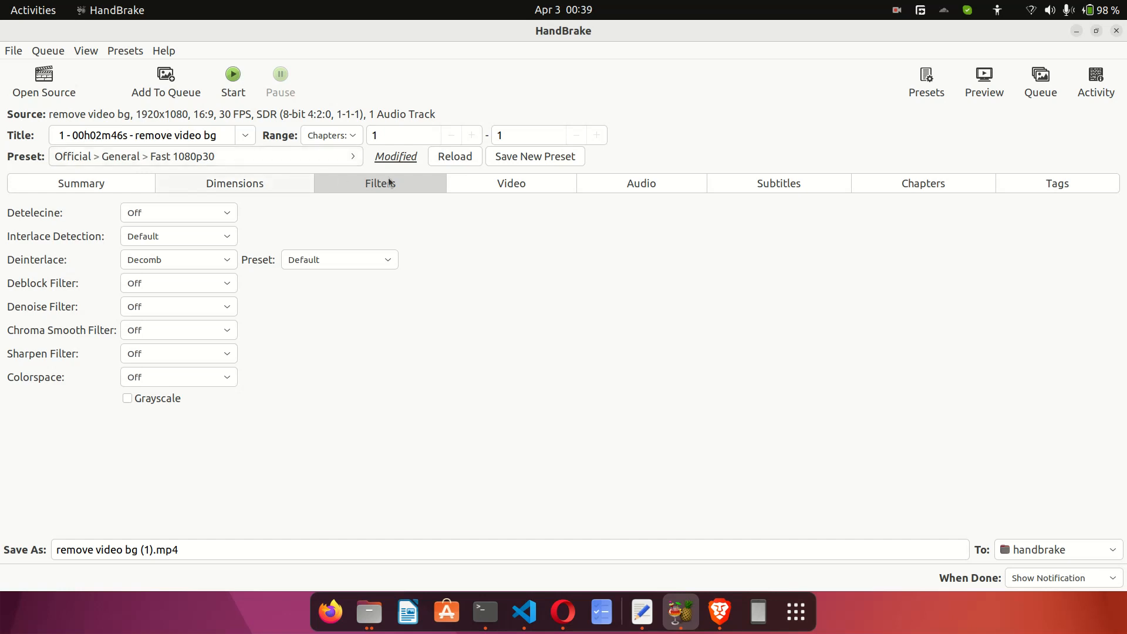
{"action": "left_click", "coordinate": [505, 186]}
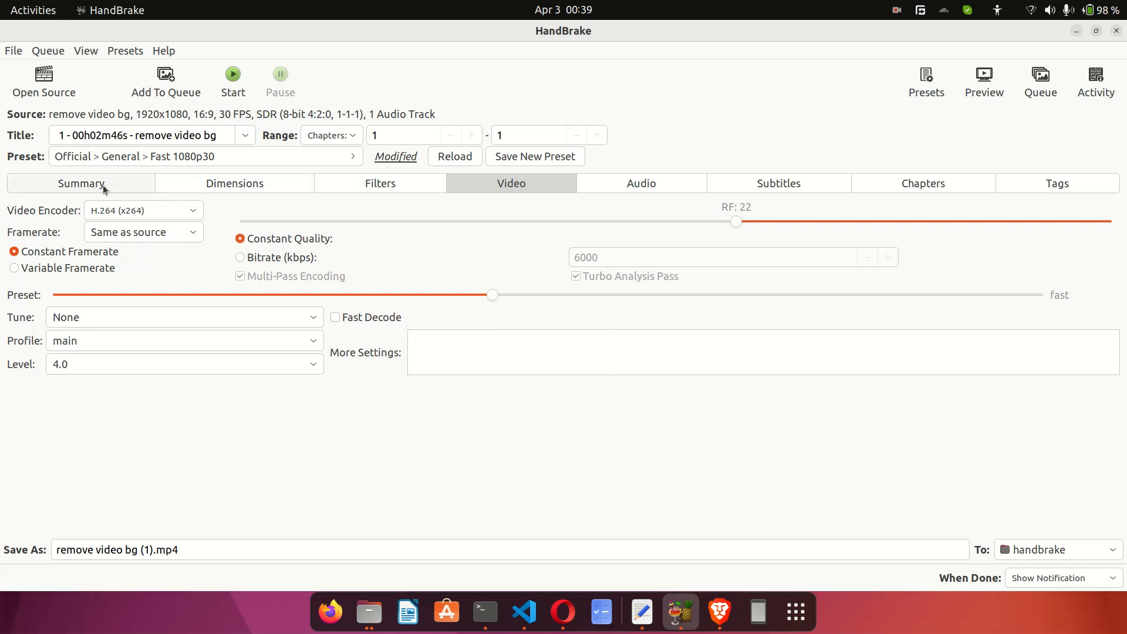
{"action": "left_click", "coordinate": [103, 185]}
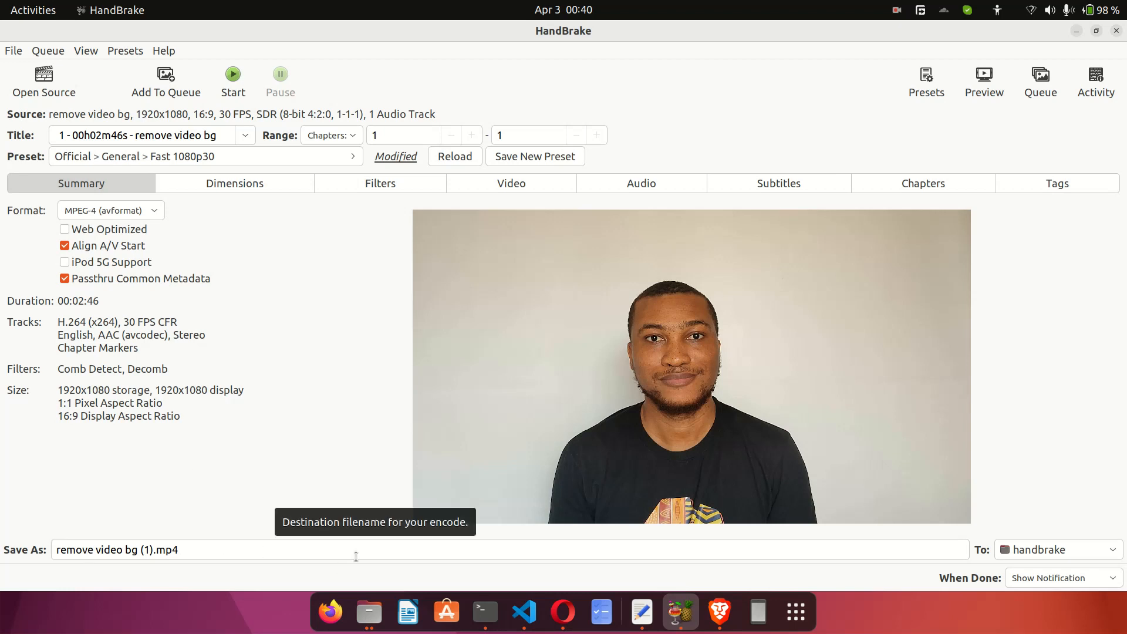
- Choose the handbrake folder as the output destination, add the video to the queue and start the encode
{"action": "left_click", "coordinate": [583, 554]}
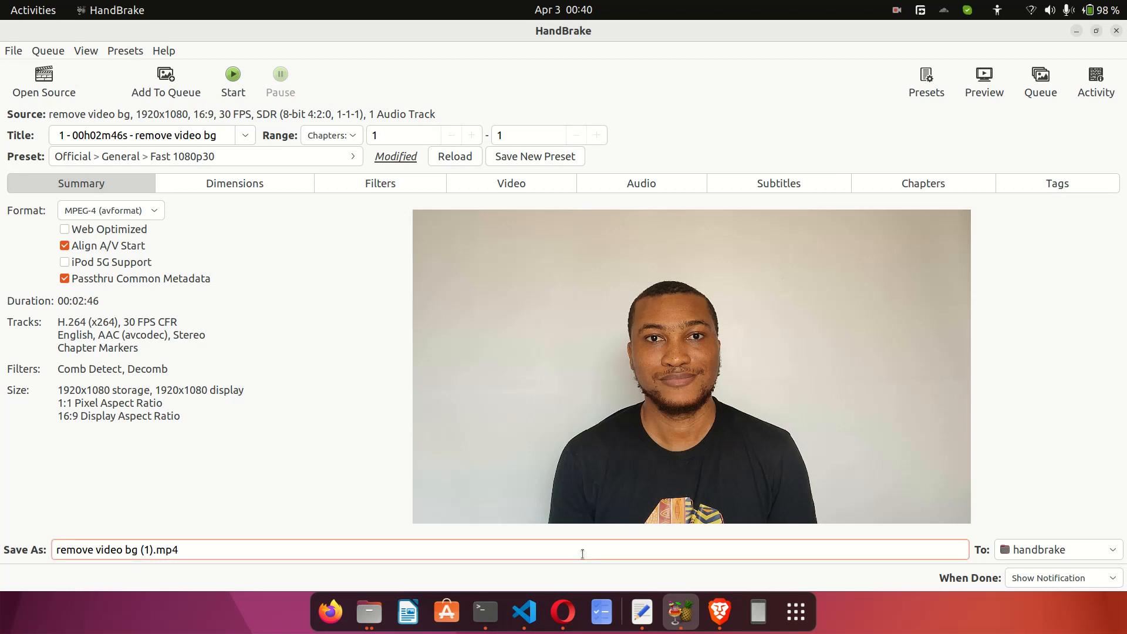
{"action": "left_click", "coordinate": [1045, 552]}
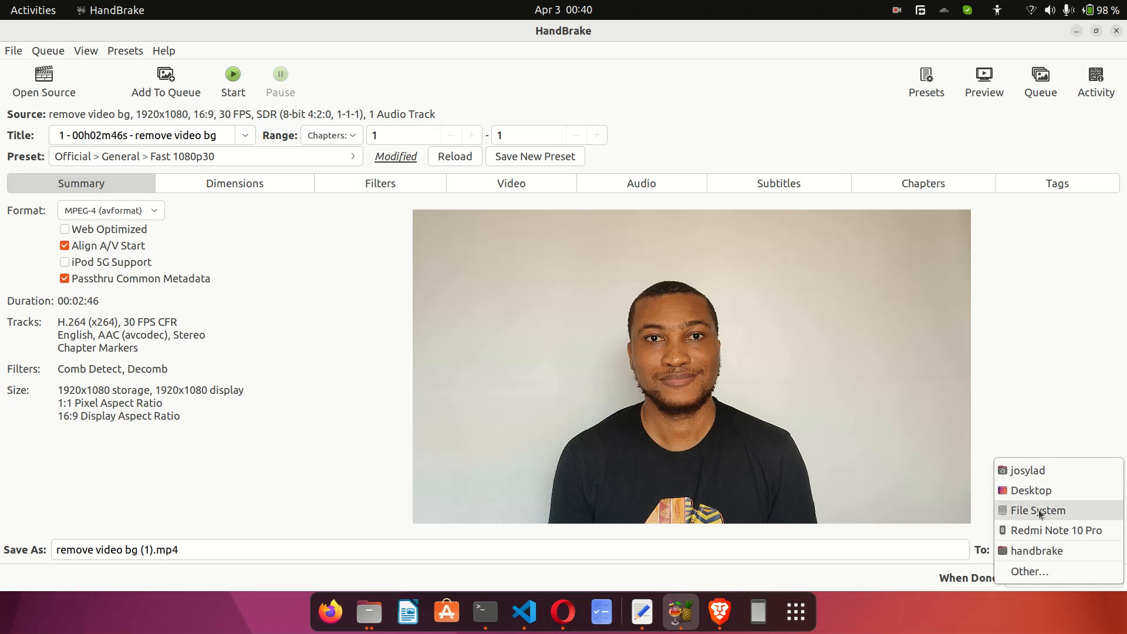
{"action": "left_click", "coordinate": [1025, 549]}
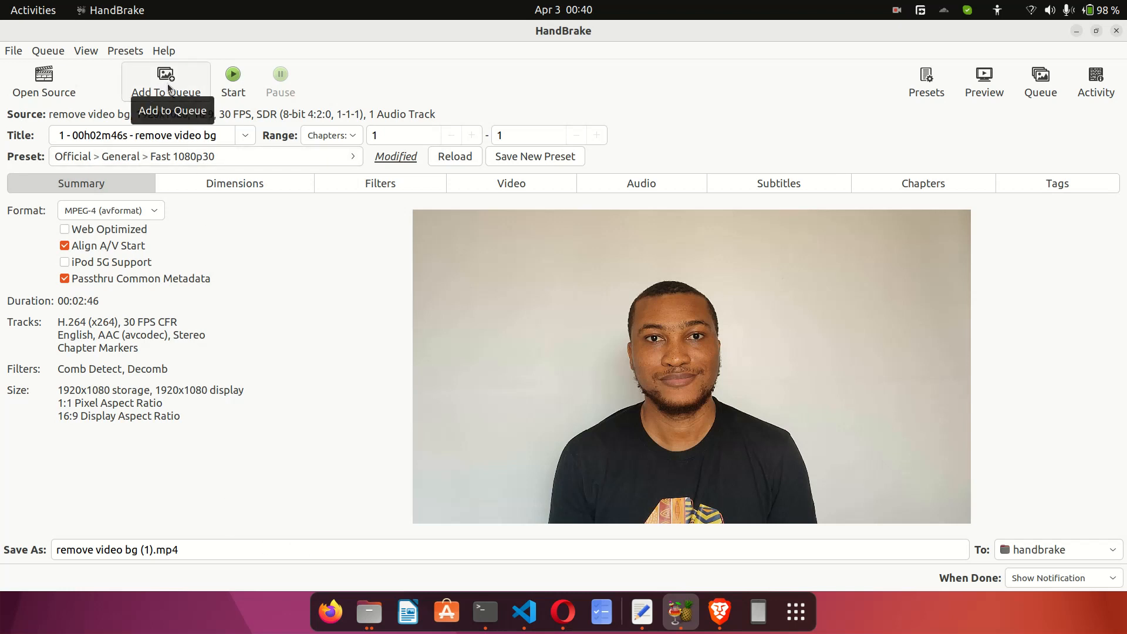
{"action": "left_click", "coordinate": [185, 94]}
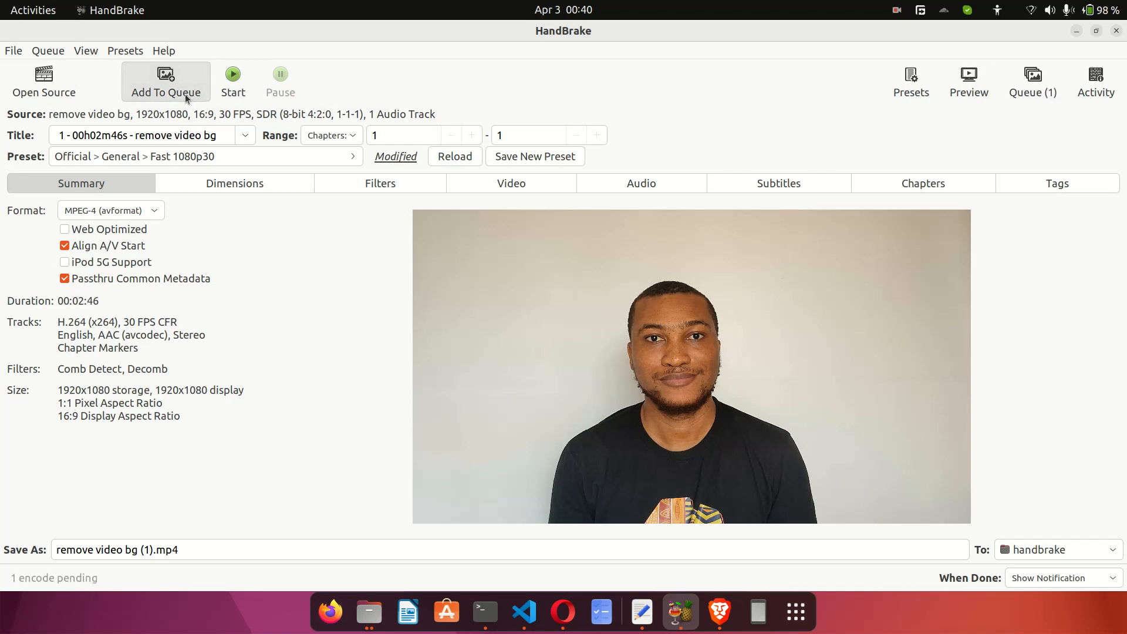
{"action": "left_click", "coordinate": [233, 90]}
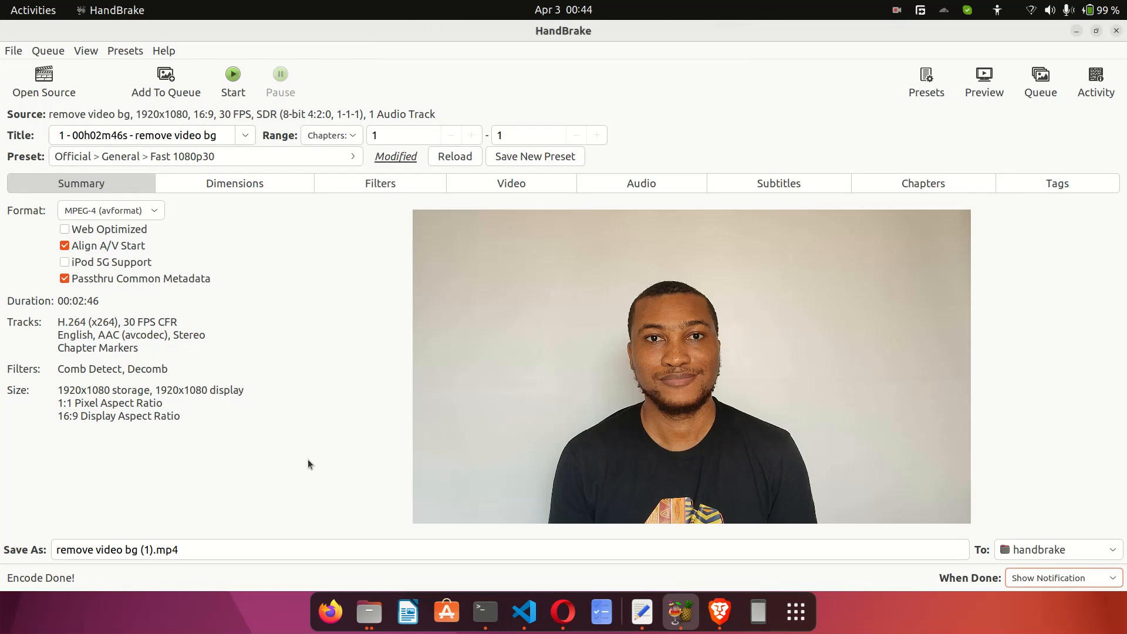
- Switch to the file manager and check the file size of "remove video bg.mp4" in its properties
{"action": "left_click", "coordinate": [374, 622]}
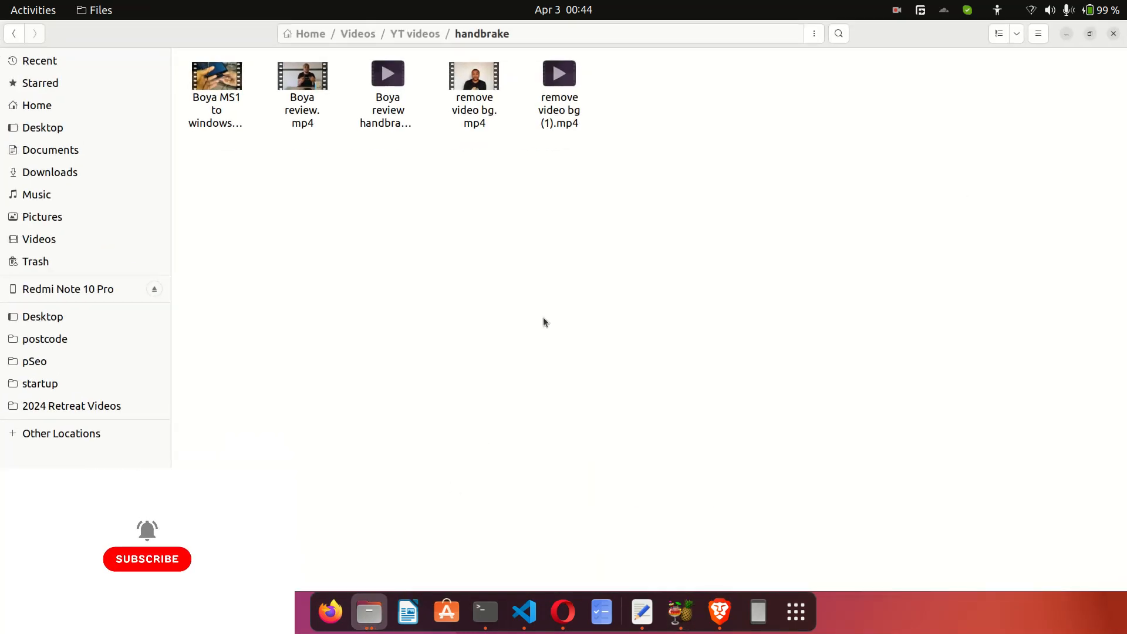
{"action": "left_click", "coordinate": [477, 113]}
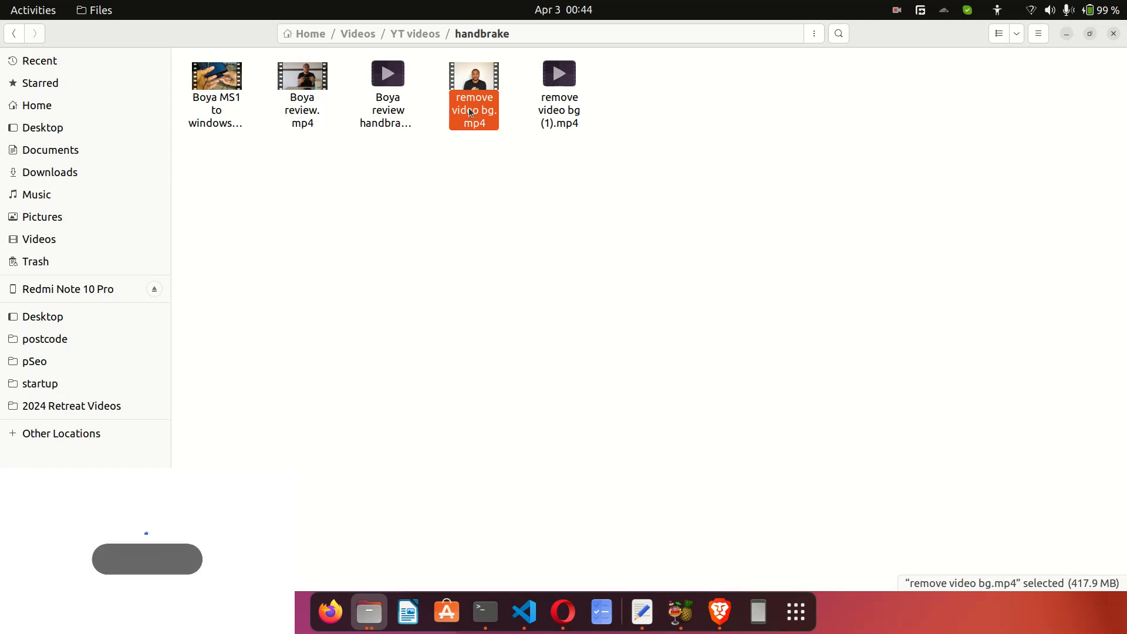
{"action": "right_click", "coordinate": [473, 109]}
{"action": "left_click", "coordinate": [517, 318]}
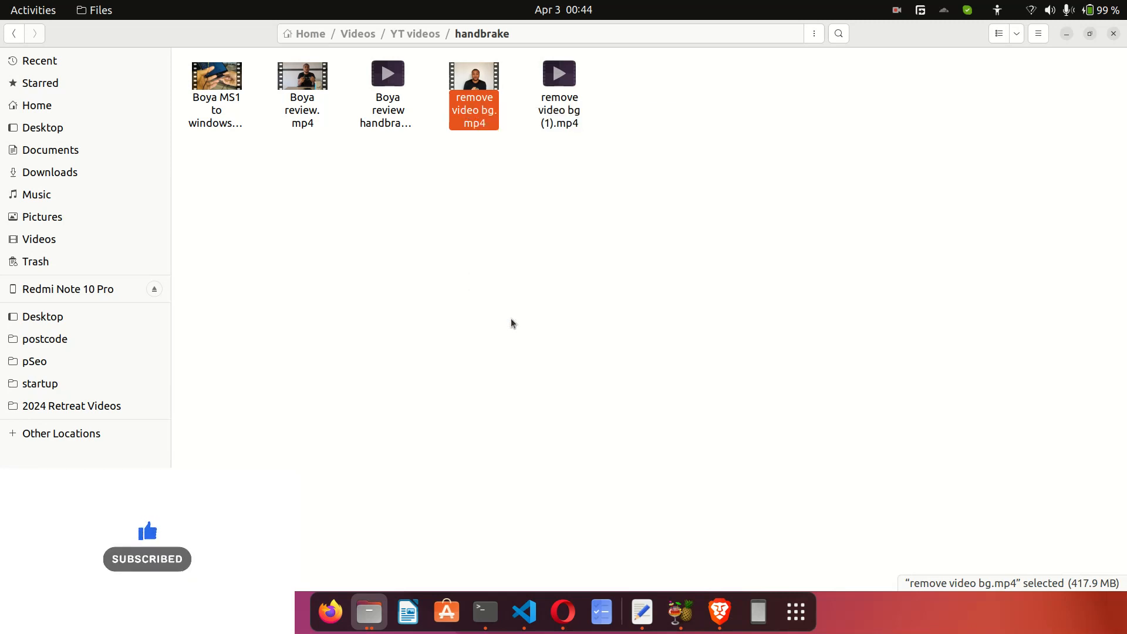
{"action": "left_click_drag", "start_coordinate": [508, 257], "coordinate": [552, 259]}
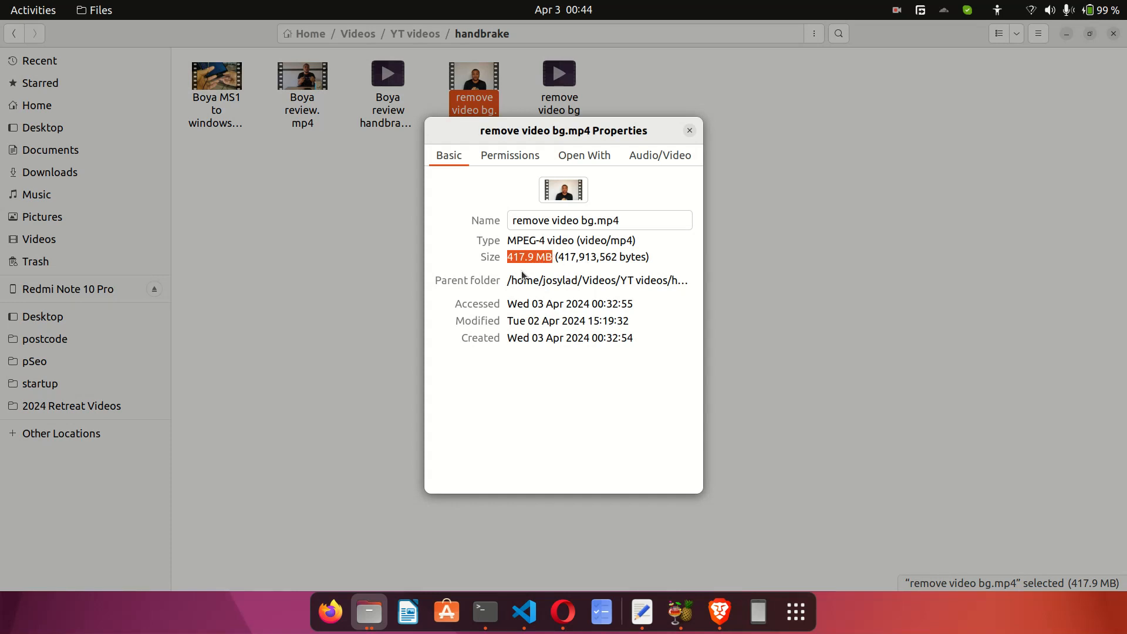
{"action": "left_click", "coordinate": [690, 130]}
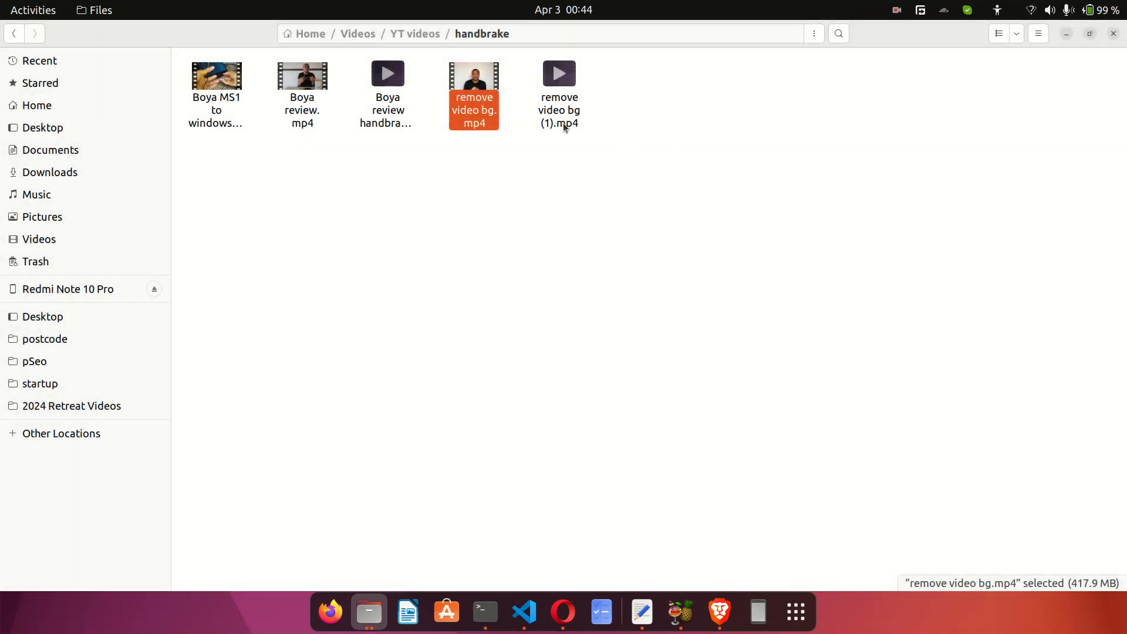
- Check the file size of the compressed "remove video bg (1).mp4" in its properties
{"action": "left_click", "coordinate": [566, 115]}
{"action": "right_click", "coordinate": [550, 114]}
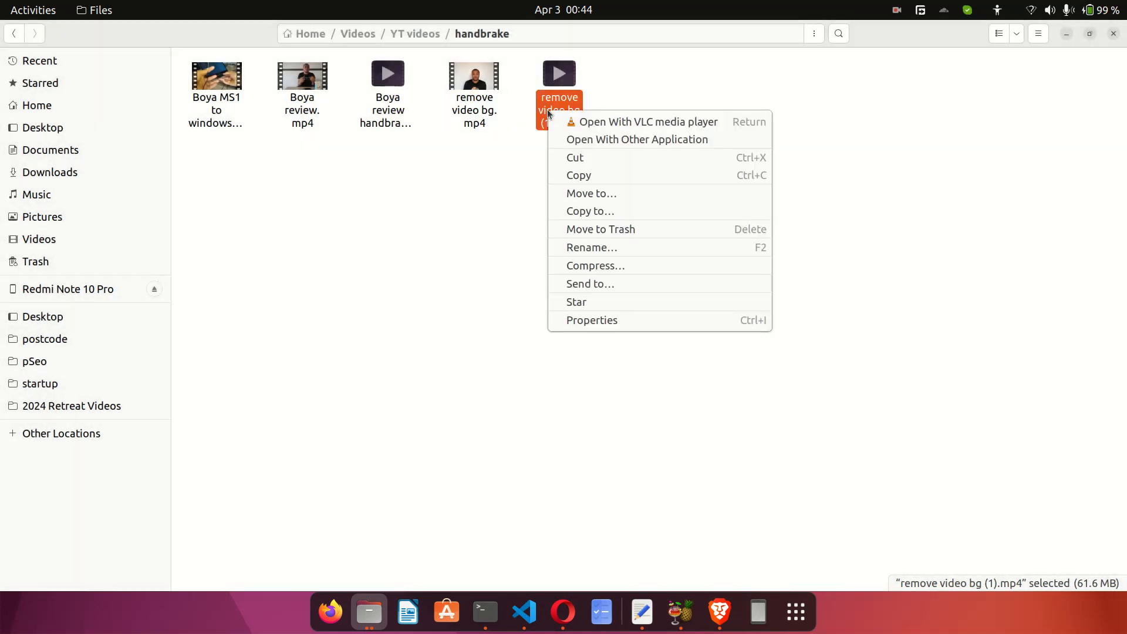
{"action": "left_click", "coordinate": [622, 322]}
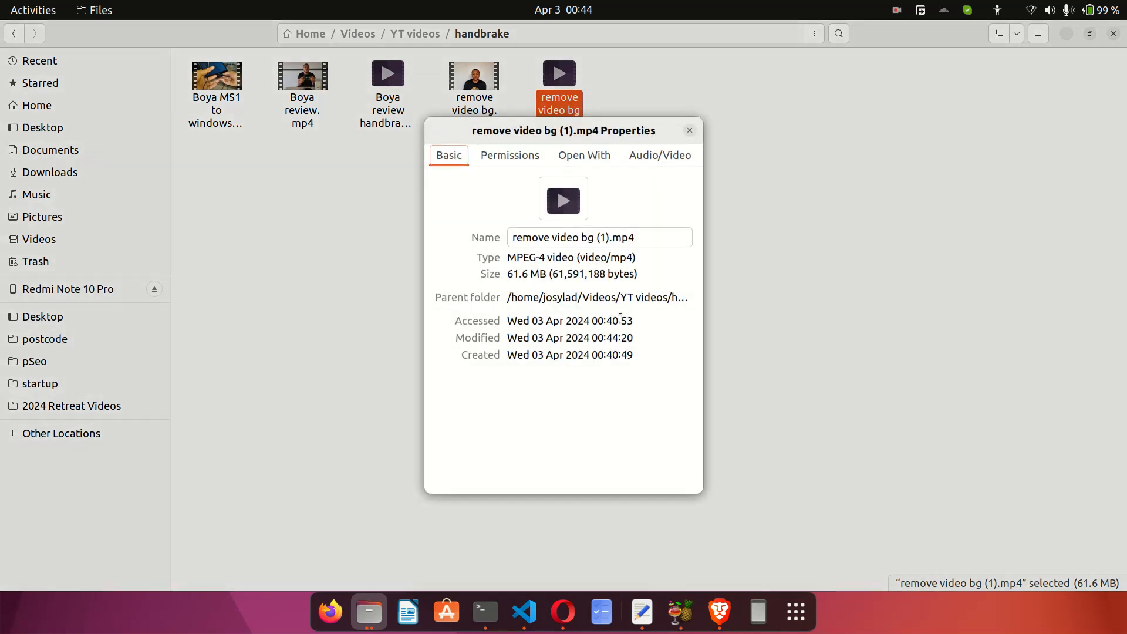
{"action": "left_click_drag", "start_coordinate": [508, 276], "coordinate": [535, 277]}
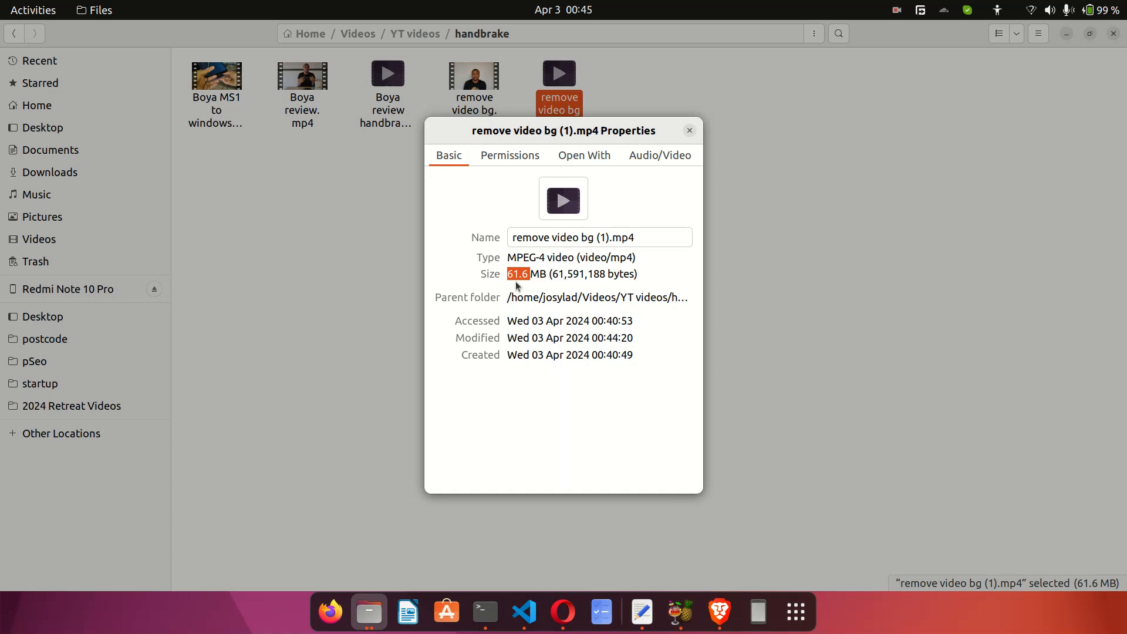
{"action": "left_click", "coordinate": [690, 130]}
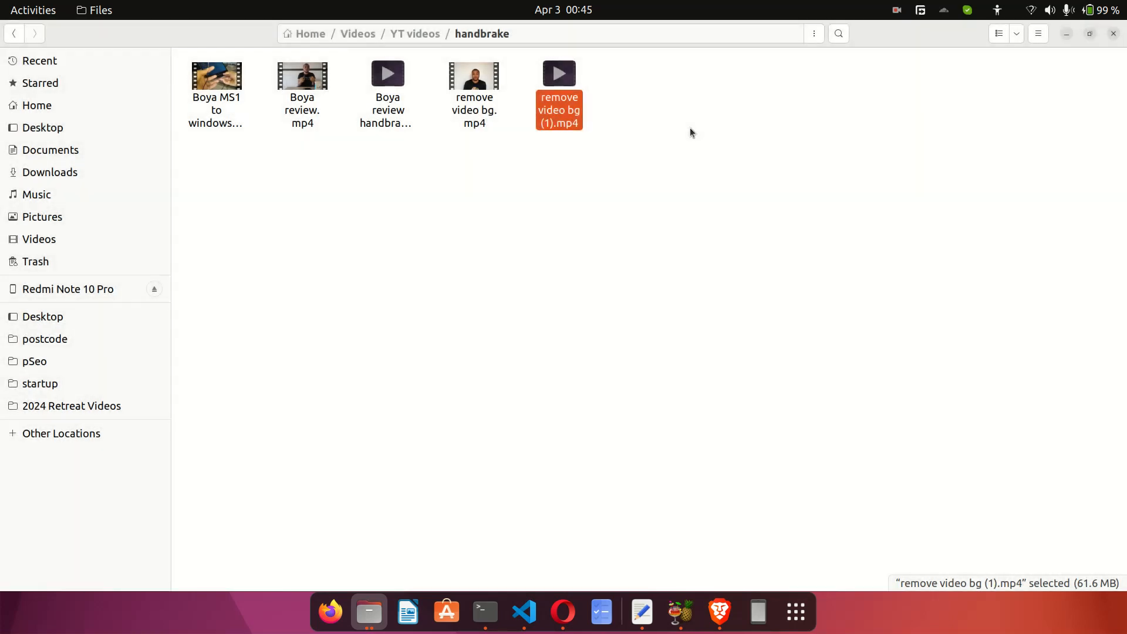
- Play the original "remove video bg.mp4" in VLC, skip ahead to examine its picture quality, and close the player
{"action": "double_click", "coordinate": [480, 98]}
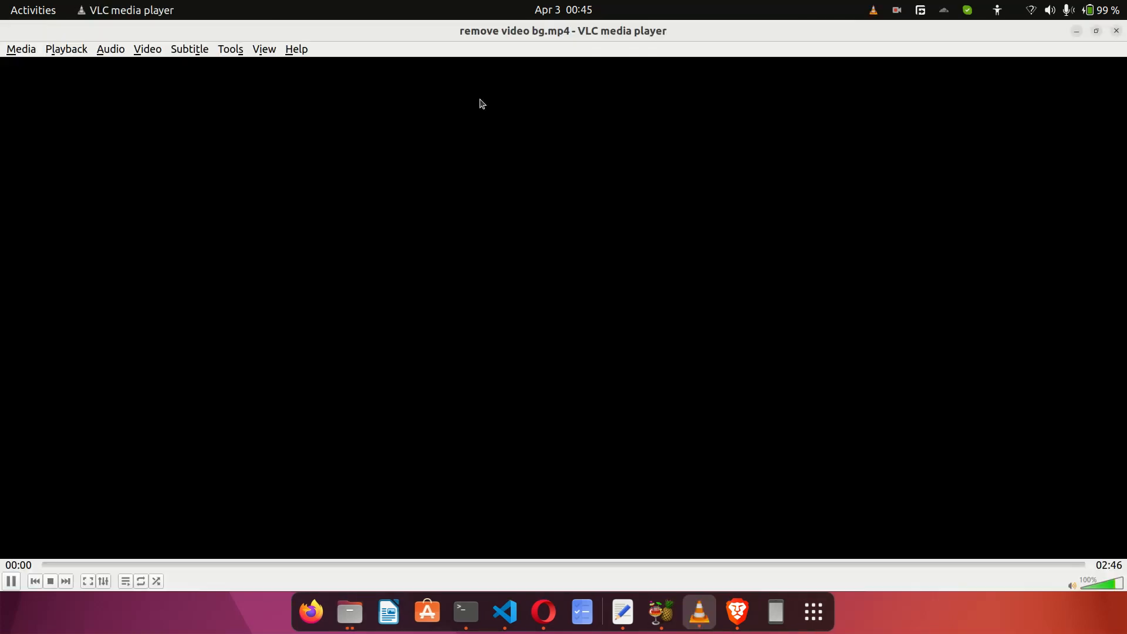
{"action": "key", "text": "Right"}
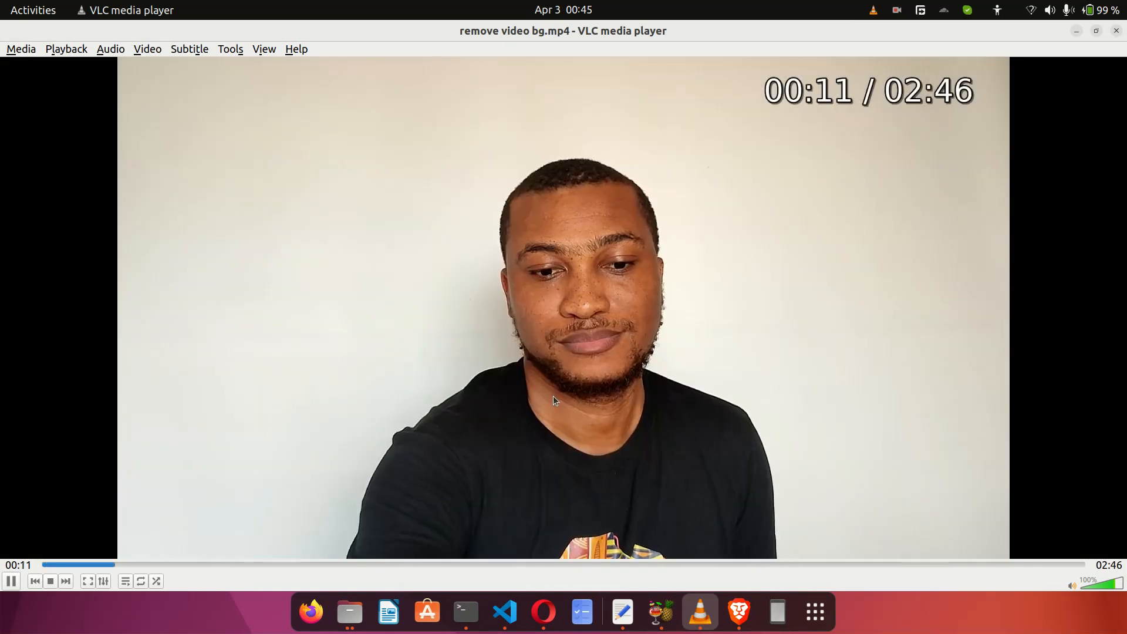
{"action": "key", "text": "Right"}
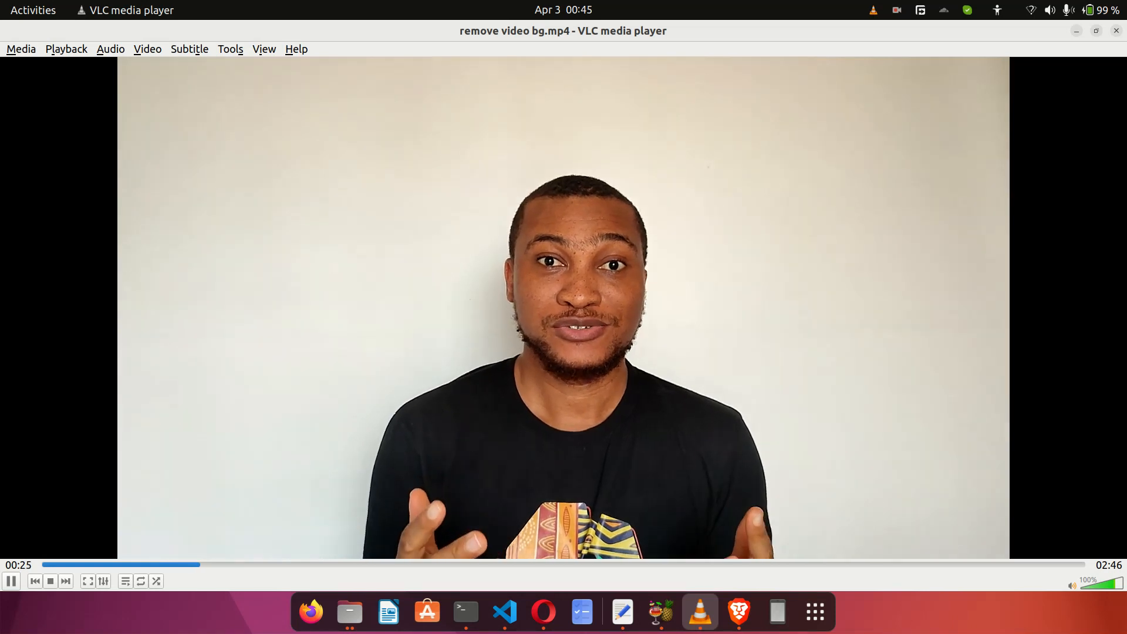
{"action": "key", "text": "space"}
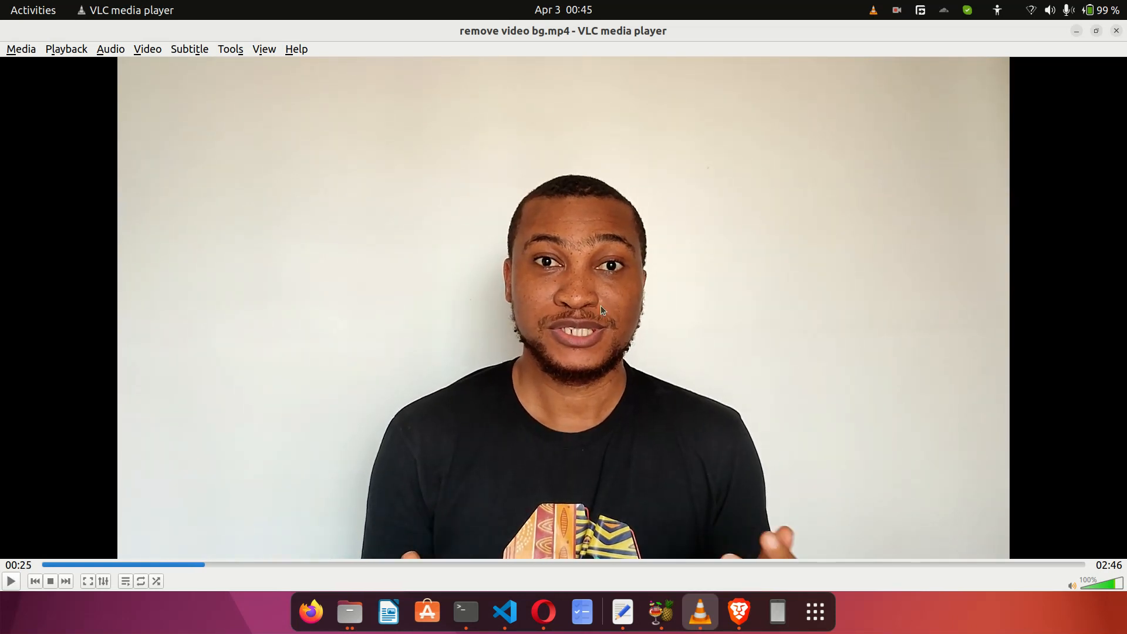
{"action": "left_click", "coordinate": [1116, 31]}
- Play the compressed "remove video bg (1).mp4" in VLC, skip ahead and pause to examine its picture quality
{"action": "double_click", "coordinate": [567, 109]}
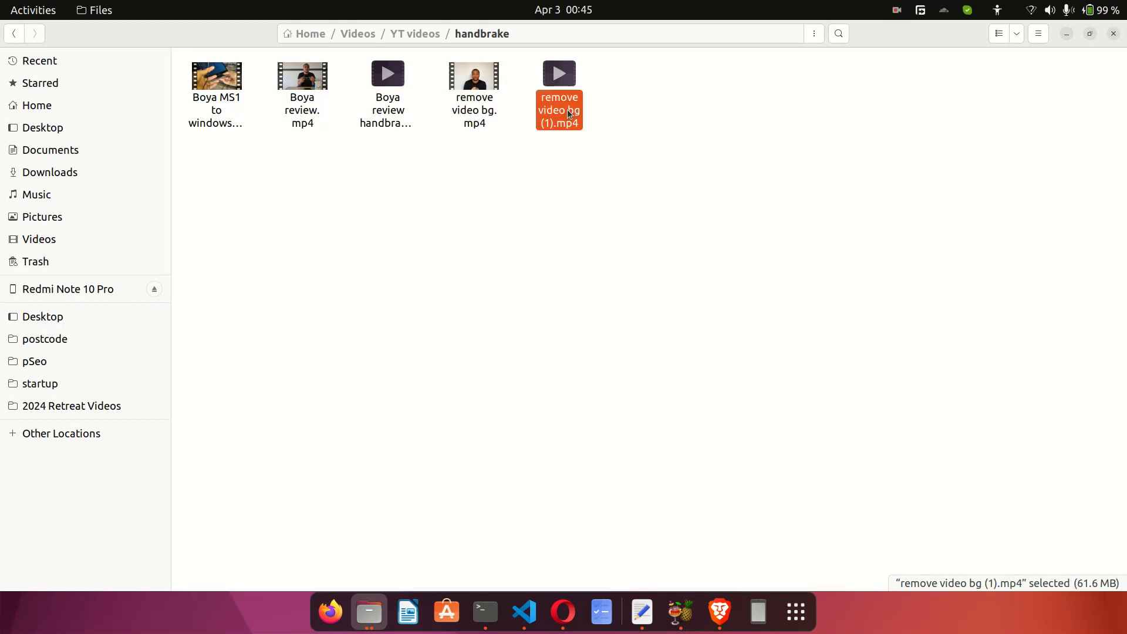
{"action": "key", "text": "Right"}
{"action": "key", "text": "Right"}
{"action": "key", "text": "Right"}
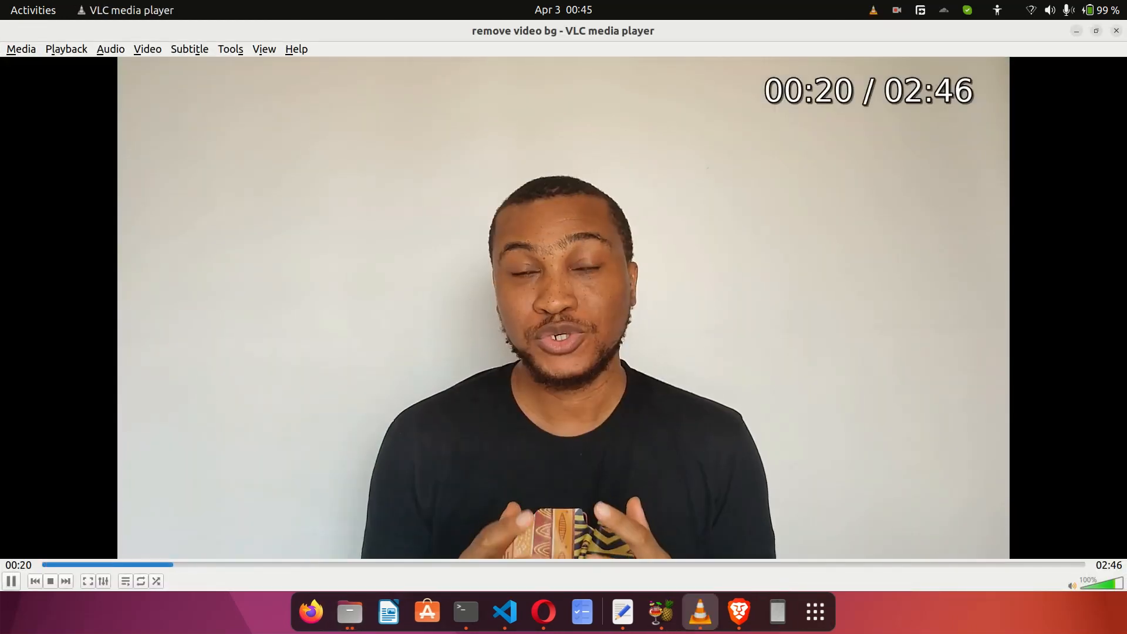
{"action": "key", "text": "space"}
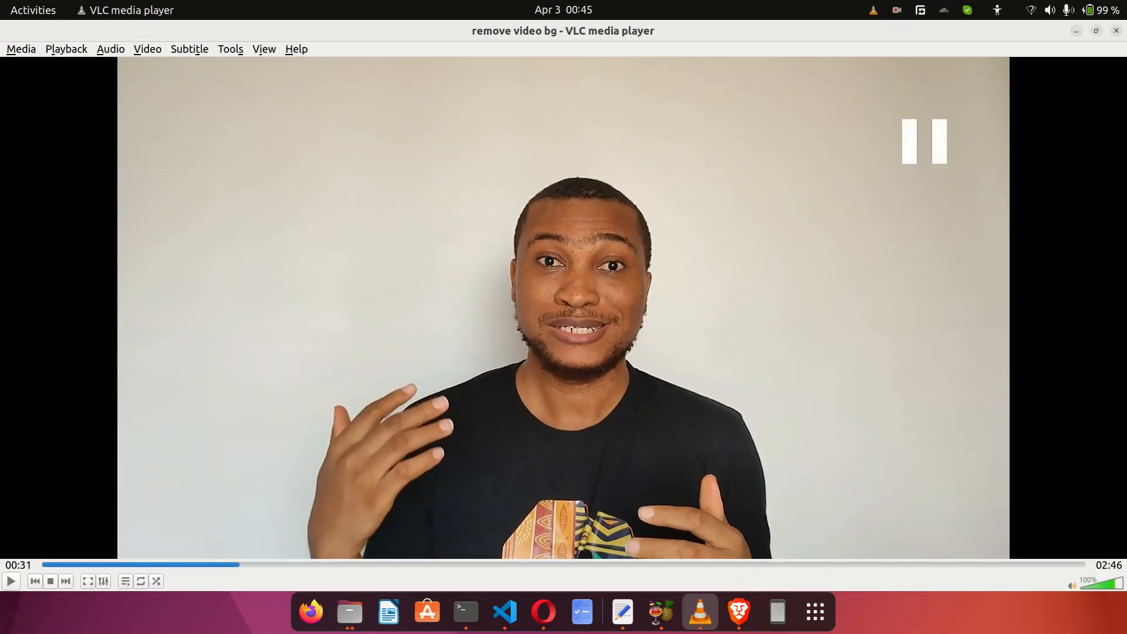